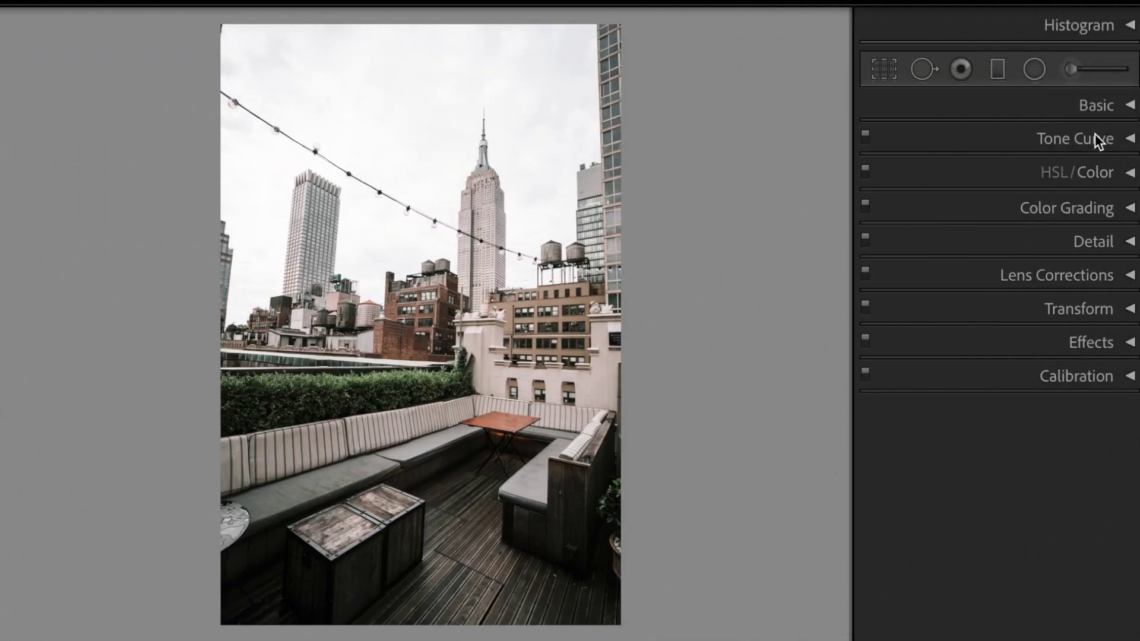
Step: Set the photo's white balance Tint to +10 in the Basic adjustments
{"action": "left_click", "coordinate": [1130, 107]}
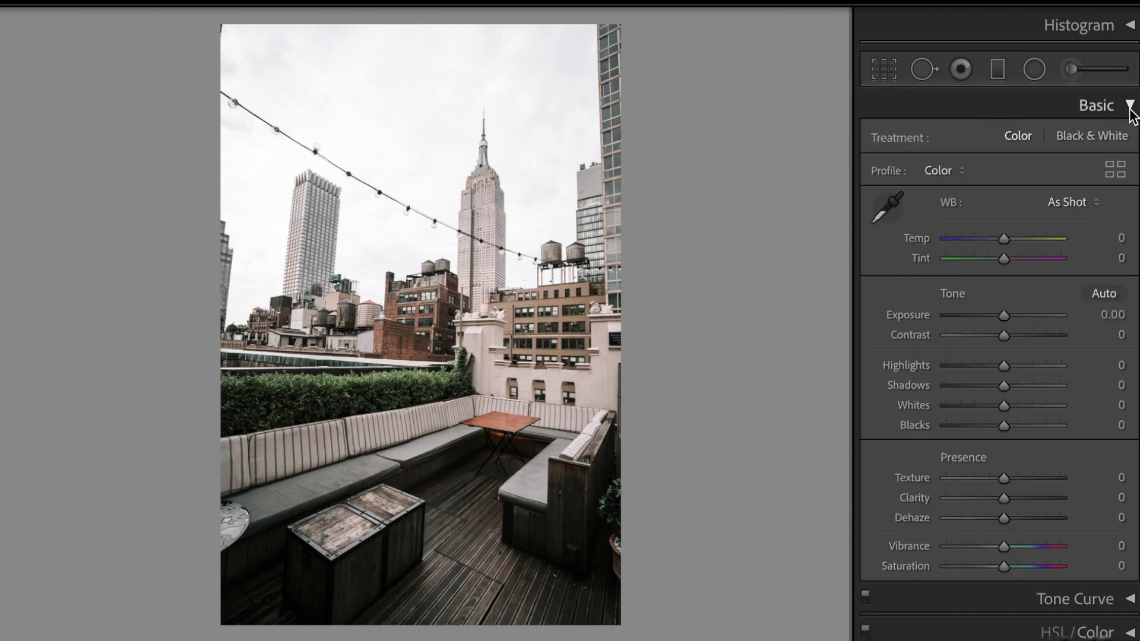
{"action": "left_click", "coordinate": [1097, 262]}
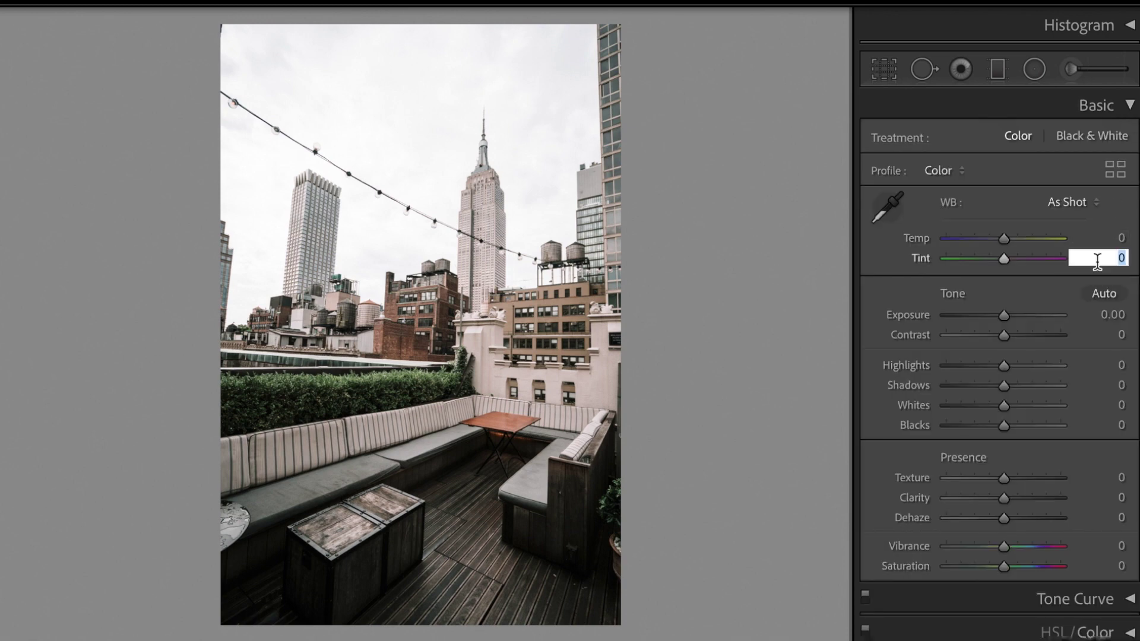
{"action": "type", "text": "10"}
{"action": "key", "text": "Tab"}
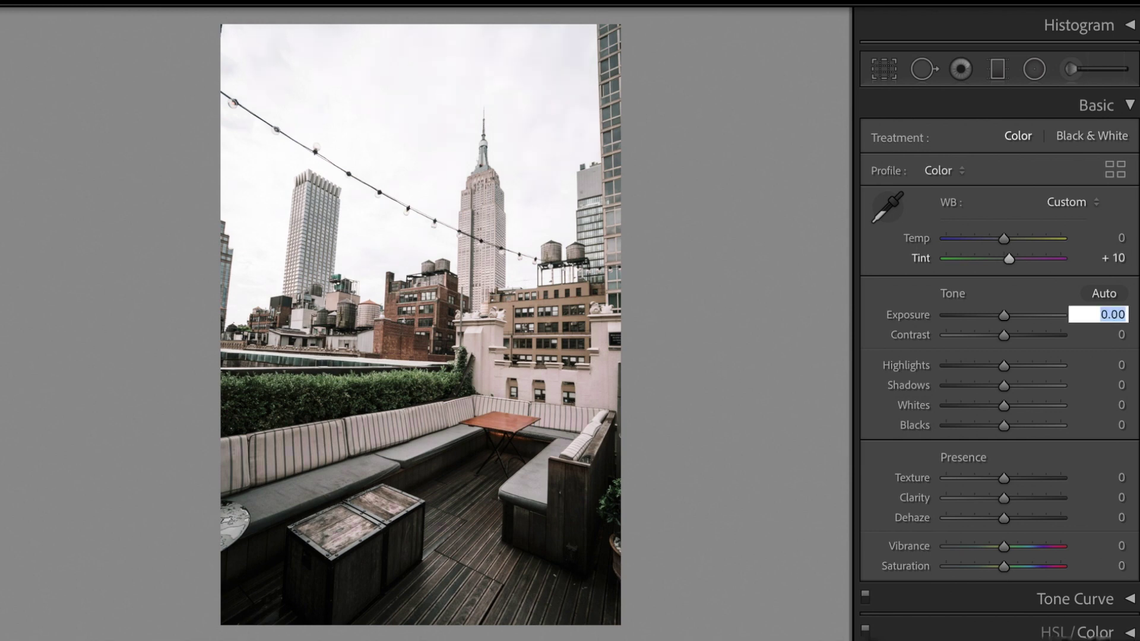
Step: Lower the photo's Exposure to -0.30 and raise its Contrast to +70
{"action": "type", "text": "-0.3"}
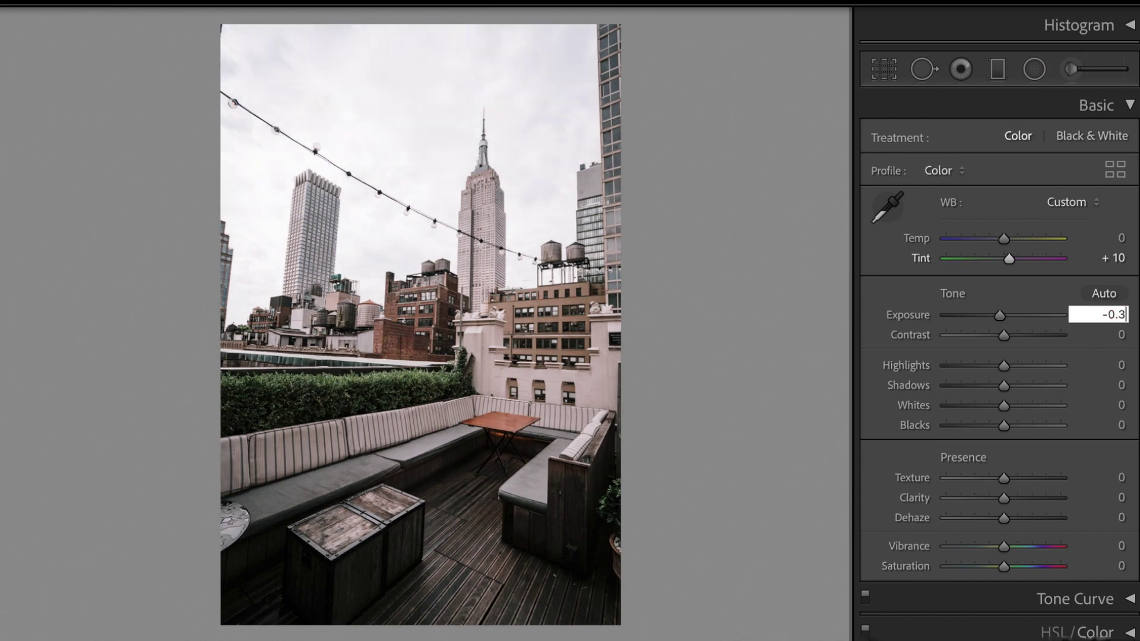
{"action": "key", "text": "Tab"}
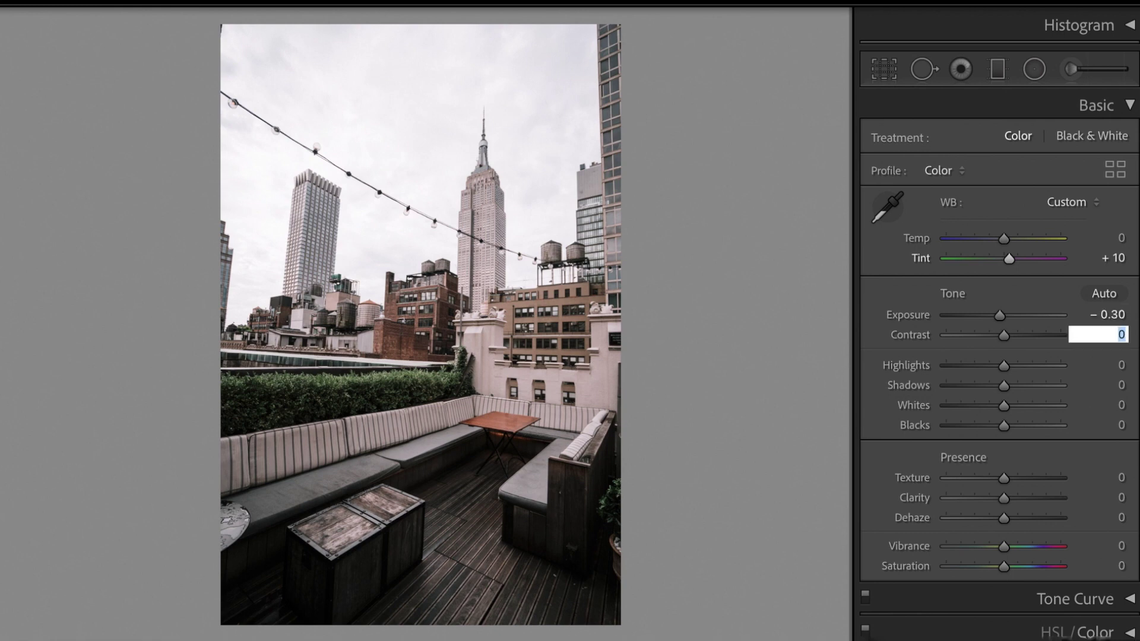
{"action": "type", "text": "70"}
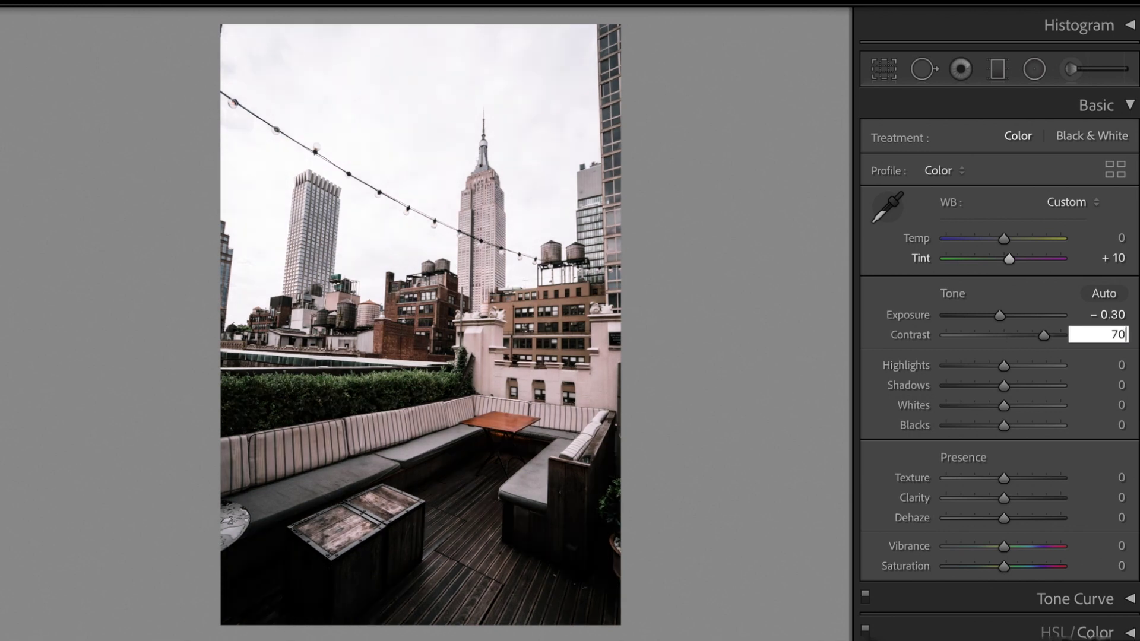
{"action": "key", "text": "Tab"}
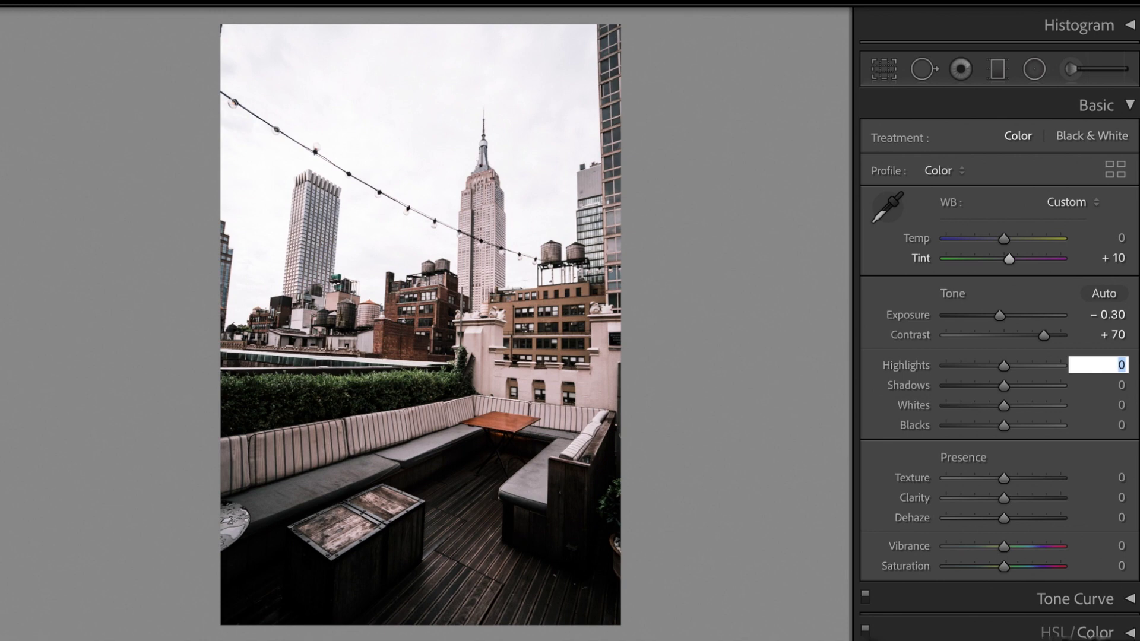
Step: Set the photo's Highlights to -70 and its Shadows to +25
{"action": "type", "text": "-70"}
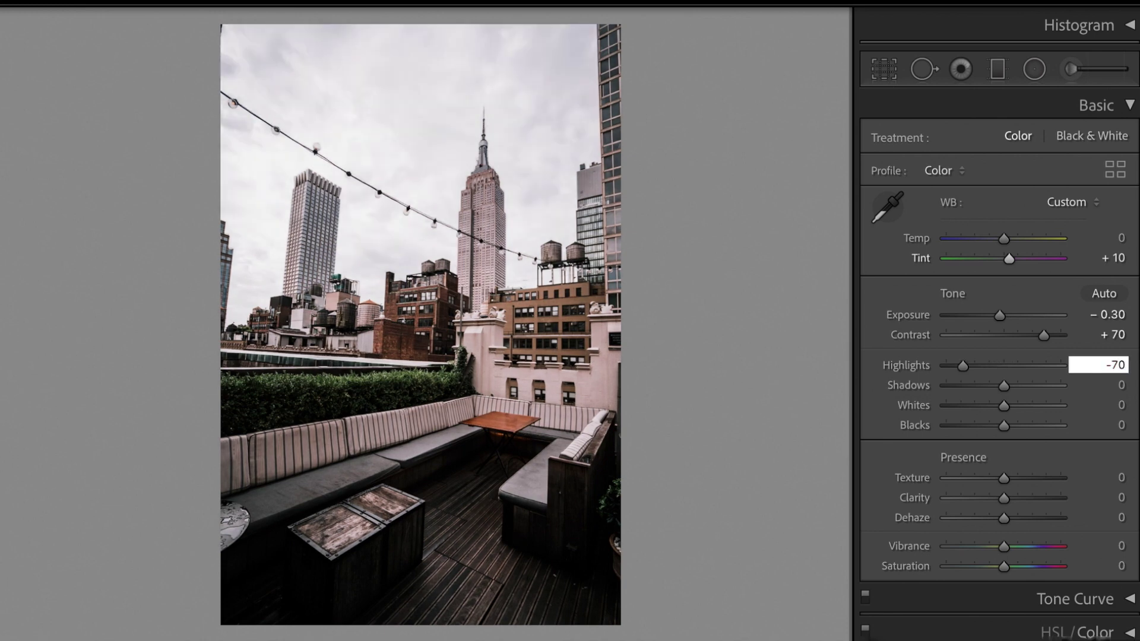
{"action": "key", "text": "Tab"}
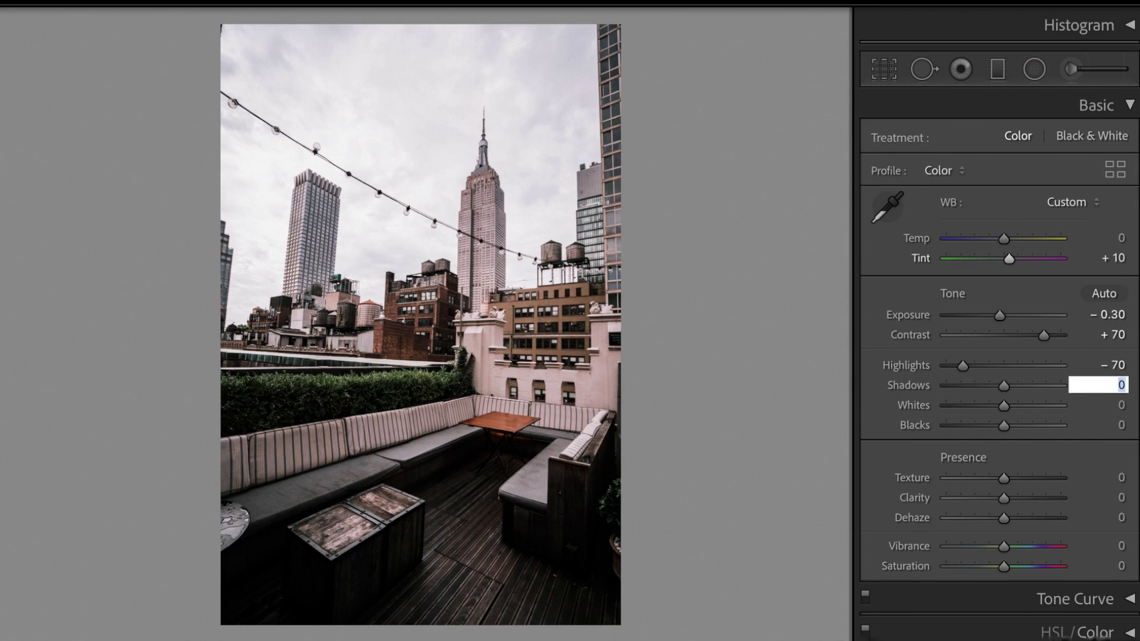
{"action": "type", "text": "25"}
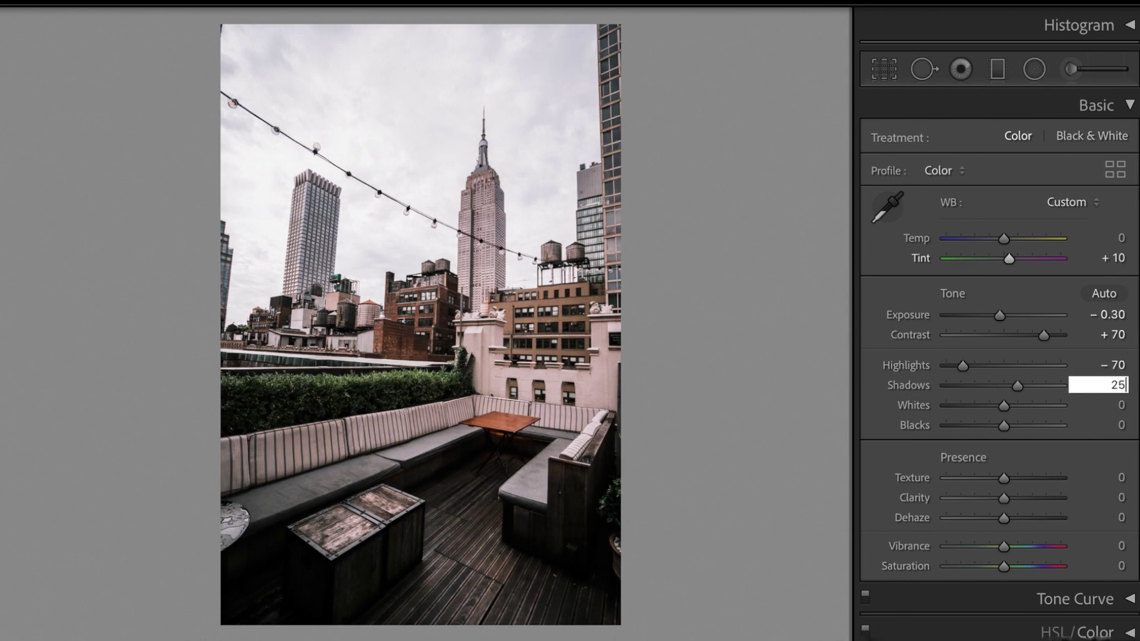
{"action": "key", "text": "Tab"}
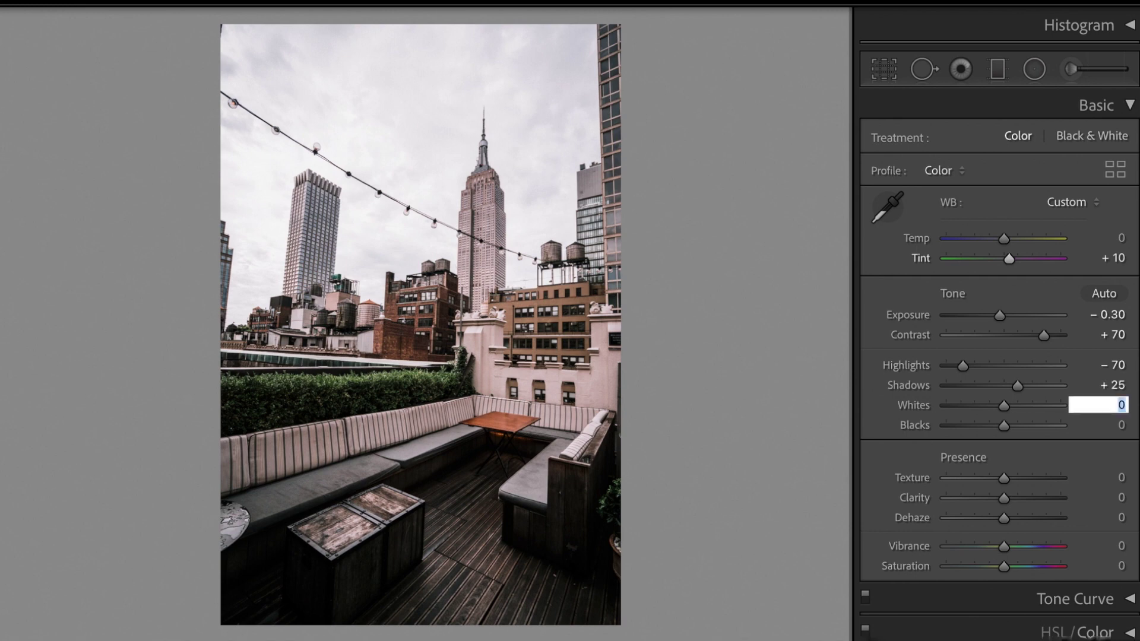
Step: Set the photo's Whites to +10 and its Blacks to +20
{"action": "type", "text": "10"}
{"action": "key", "text": "Tab"}
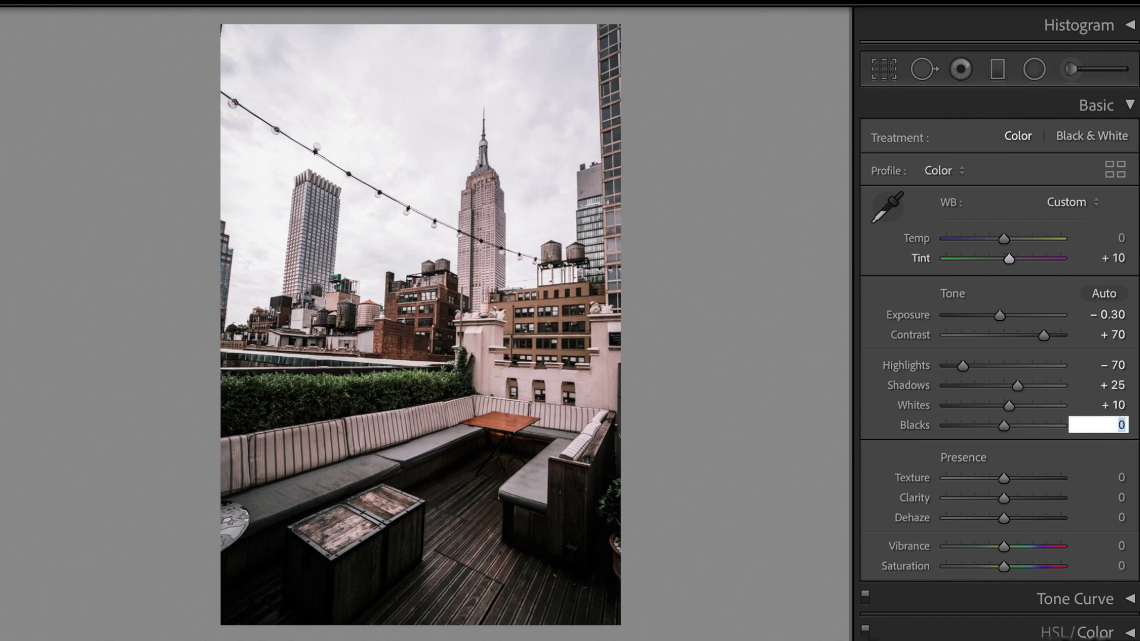
{"action": "type", "text": "20"}
{"action": "key", "text": "Tab"}
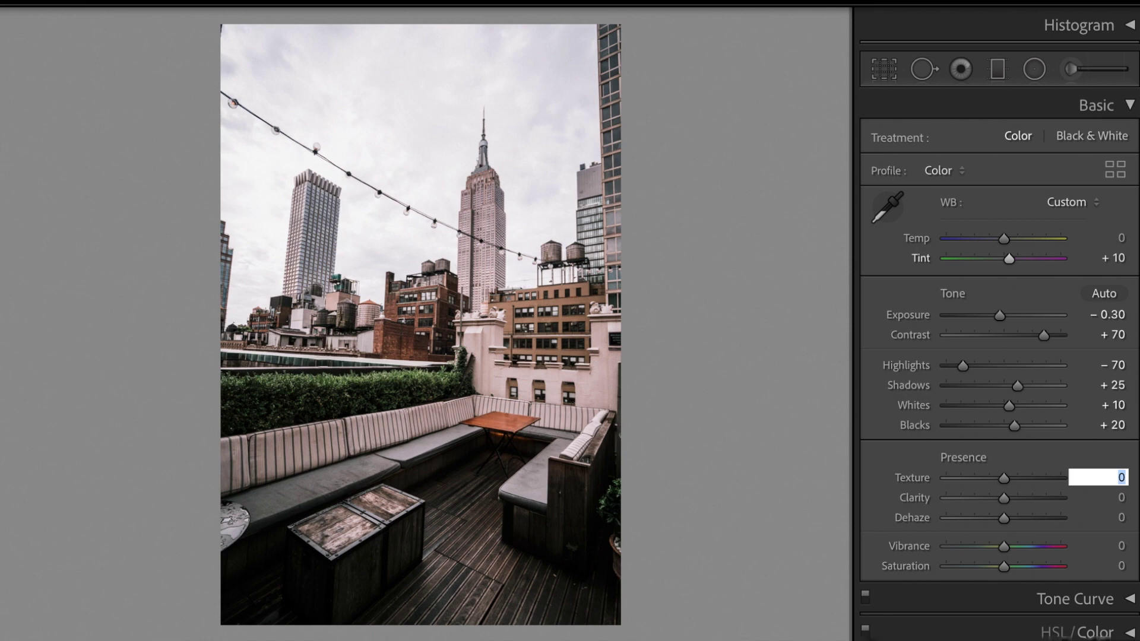
Step: Strengthen the photo's Presence detail with Texture +15, Clarity +50 and Dehaze +40
{"action": "type", "text": "15"}
{"action": "key", "text": "Tab"}
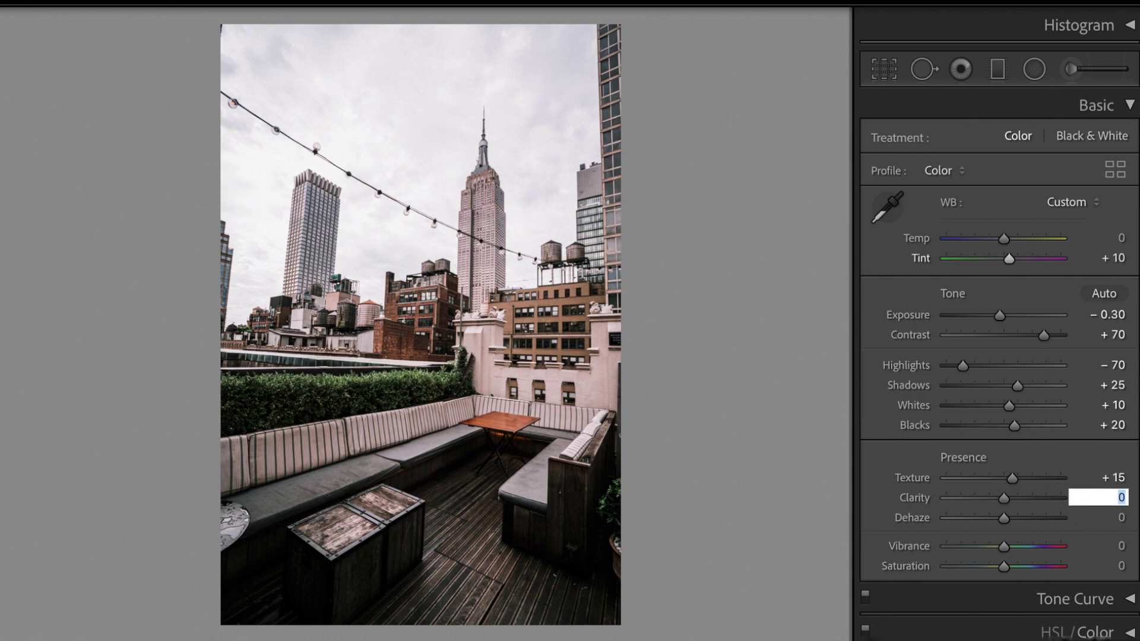
{"action": "type", "text": "50"}
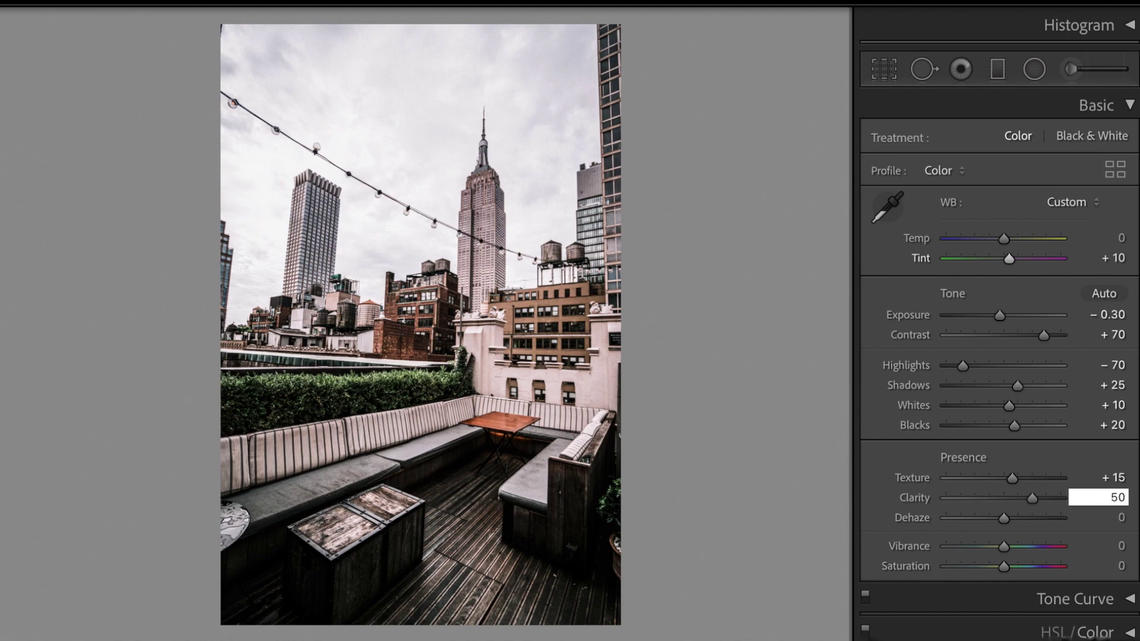
{"action": "key", "text": "Tab"}
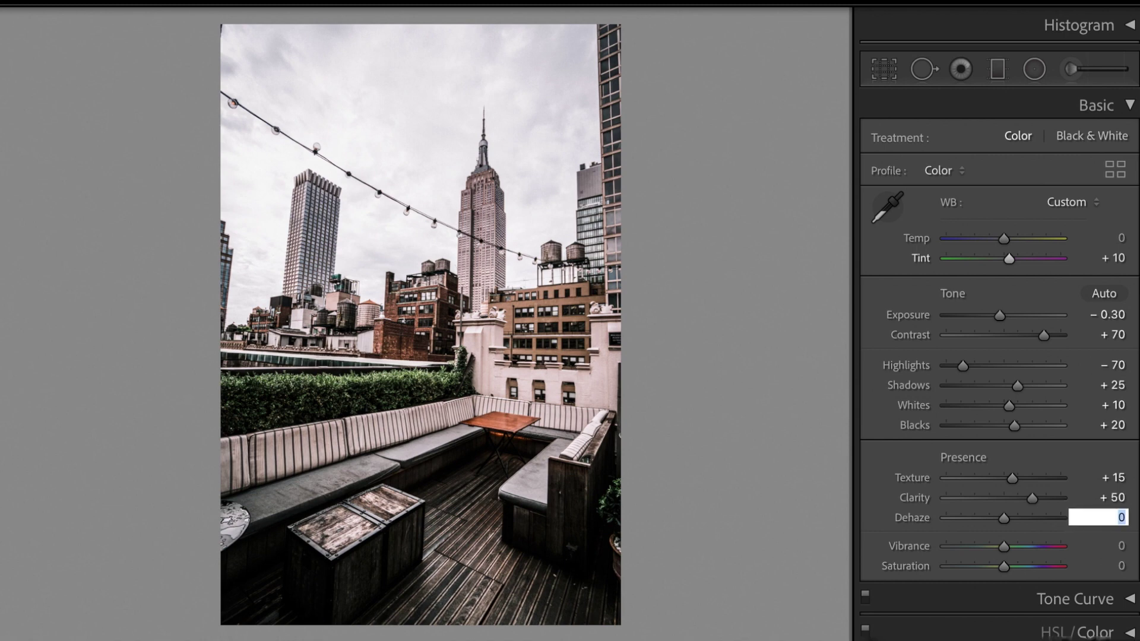
{"action": "type", "text": "40"}
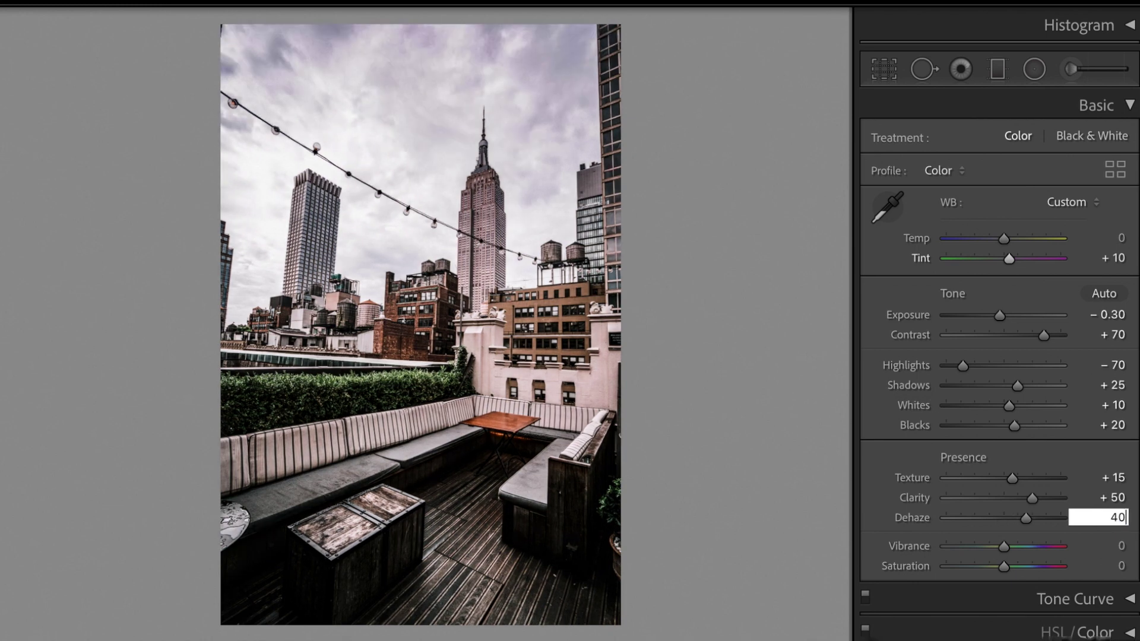
{"action": "key", "text": "Tab"}
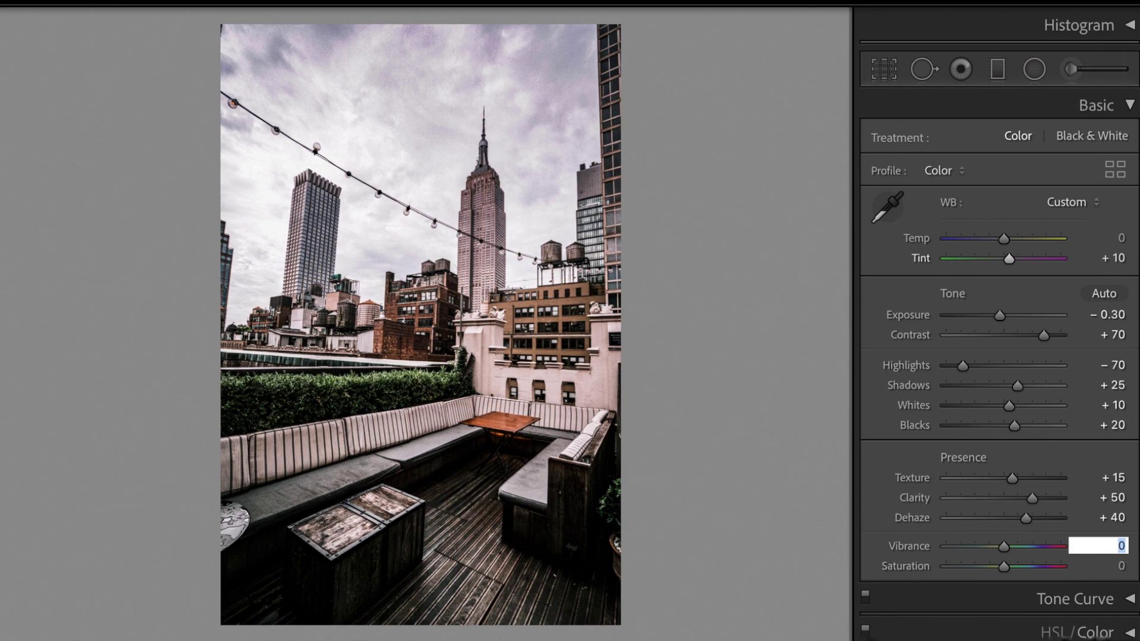
Step: Set Vibrance to +30 and Saturation to +15, finishing the Basic adjustments
{"action": "type", "text": "30"}
{"action": "key", "text": "Tab"}
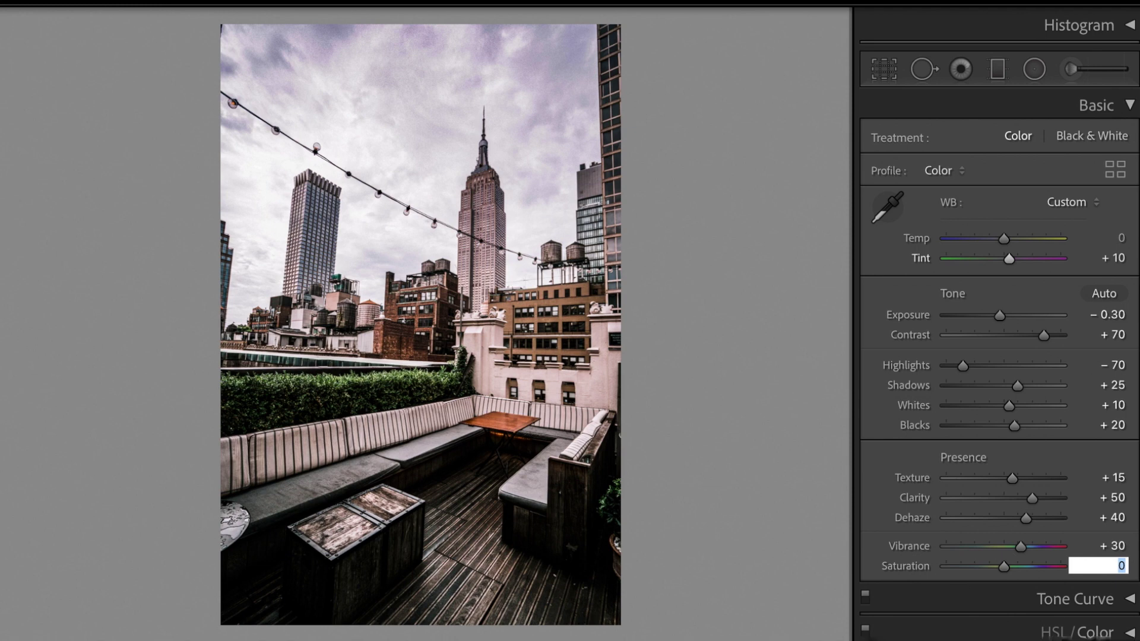
{"action": "type", "text": "15"}
{"action": "key", "text": "Return"}
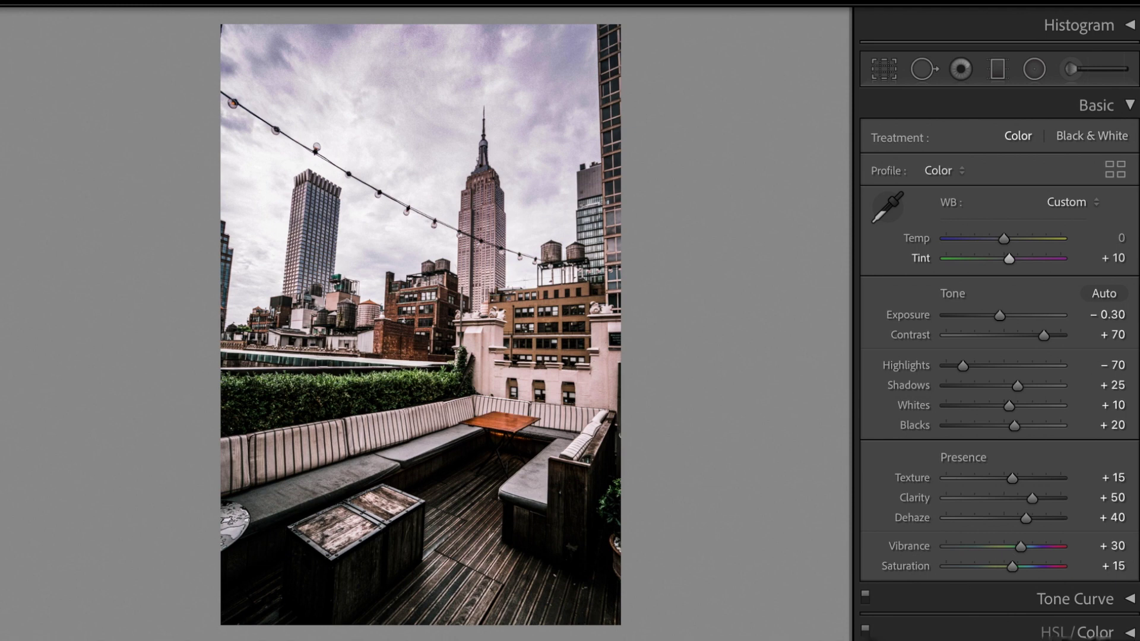
{"action": "left_click", "coordinate": [1130, 106]}
Step: Lift the black end point of the Tone Curve to an output of 24
{"action": "left_click", "coordinate": [1131, 141]}
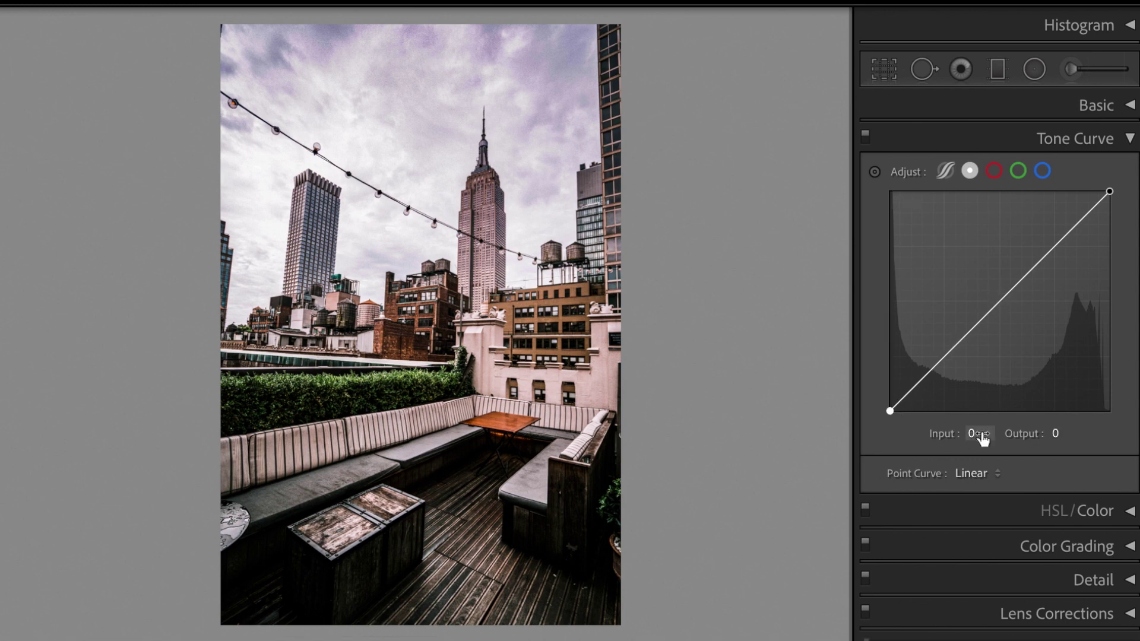
{"action": "left_click", "coordinate": [1071, 438]}
{"action": "type", "text": "24"}
{"action": "key", "text": "Return"}
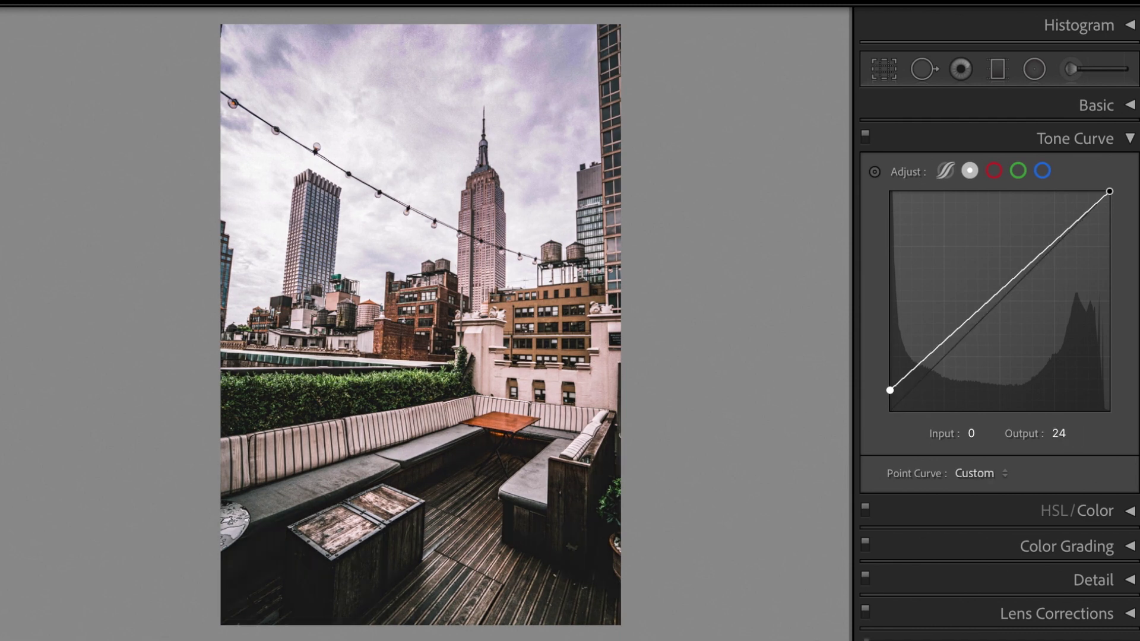
Step: Add a shadow point to the Tone Curve with input 65 and output 65
{"action": "left_click", "coordinate": [954, 334]}
{"action": "left_click", "coordinate": [980, 433]}
{"action": "type", "text": "65"}
{"action": "key", "text": "Tab"}
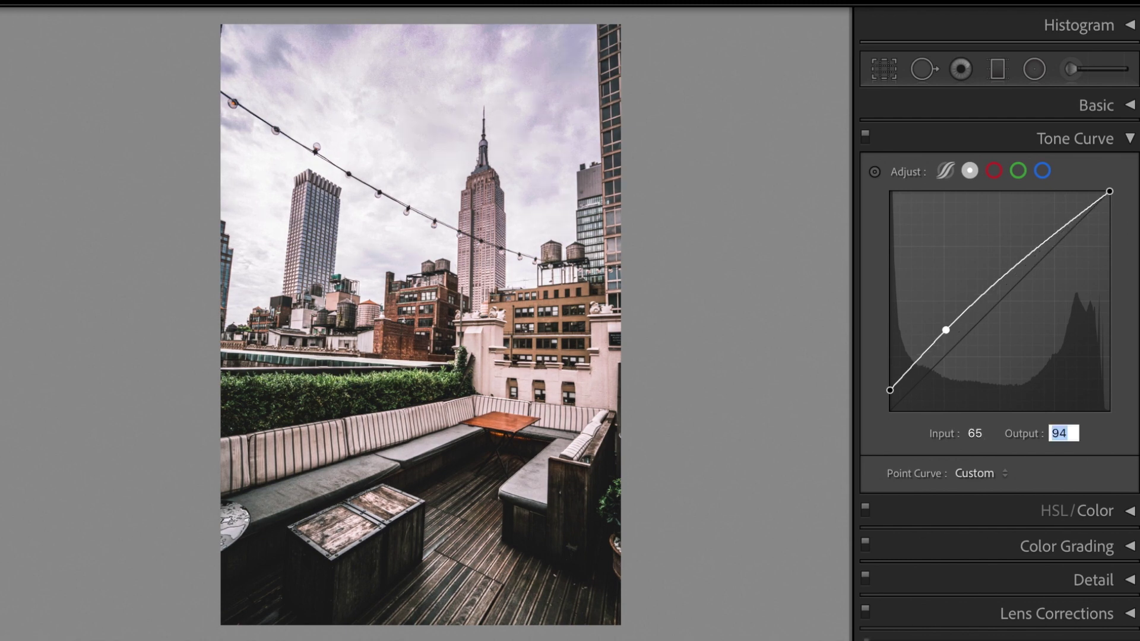
{"action": "type", "text": "65"}
{"action": "key", "text": "Return"}
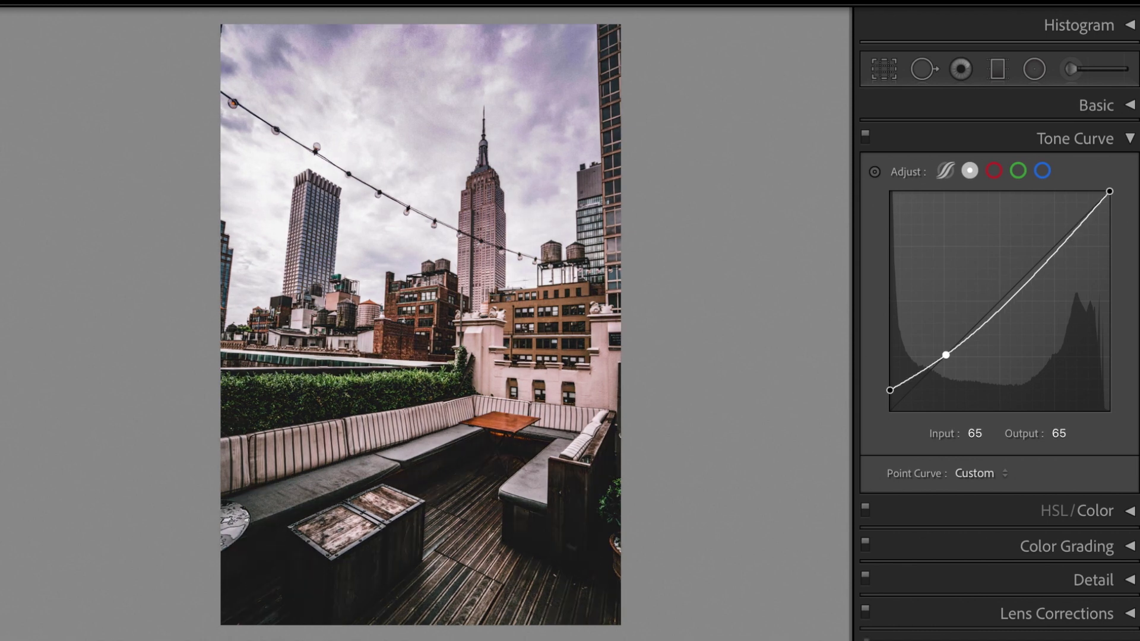
Step: Add a midtone point to the Tone Curve with input 130 and output 130, and finish the curve adjustments
{"action": "left_click", "coordinate": [1009, 303]}
{"action": "left_click", "coordinate": [990, 433]}
{"action": "type", "text": "130"}
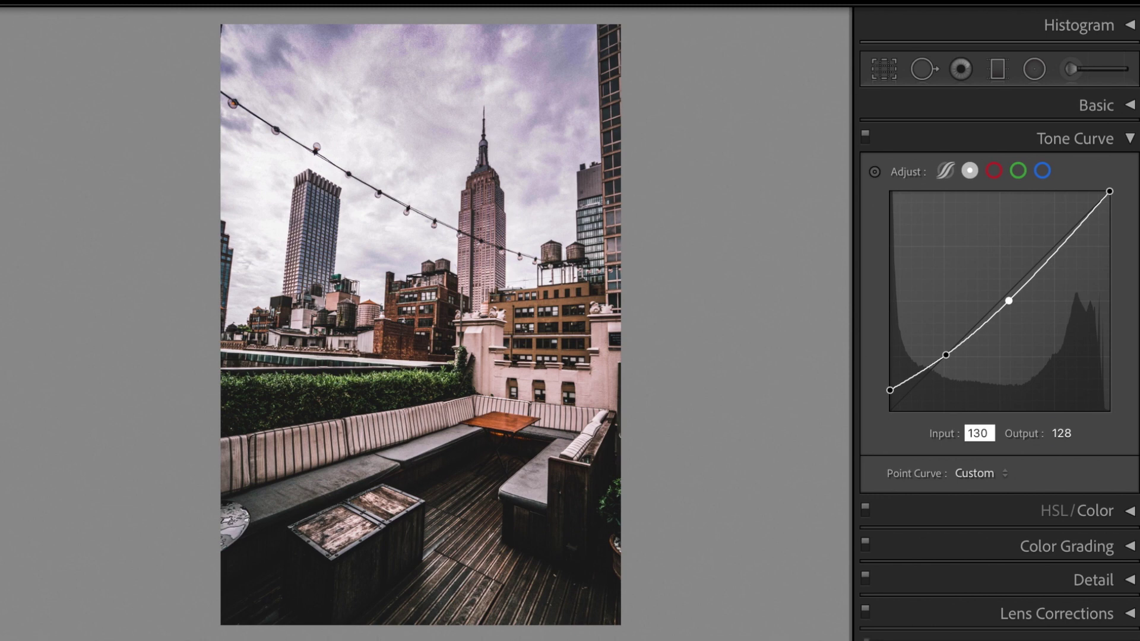
{"action": "key", "text": "Tab"}
{"action": "type", "text": "130"}
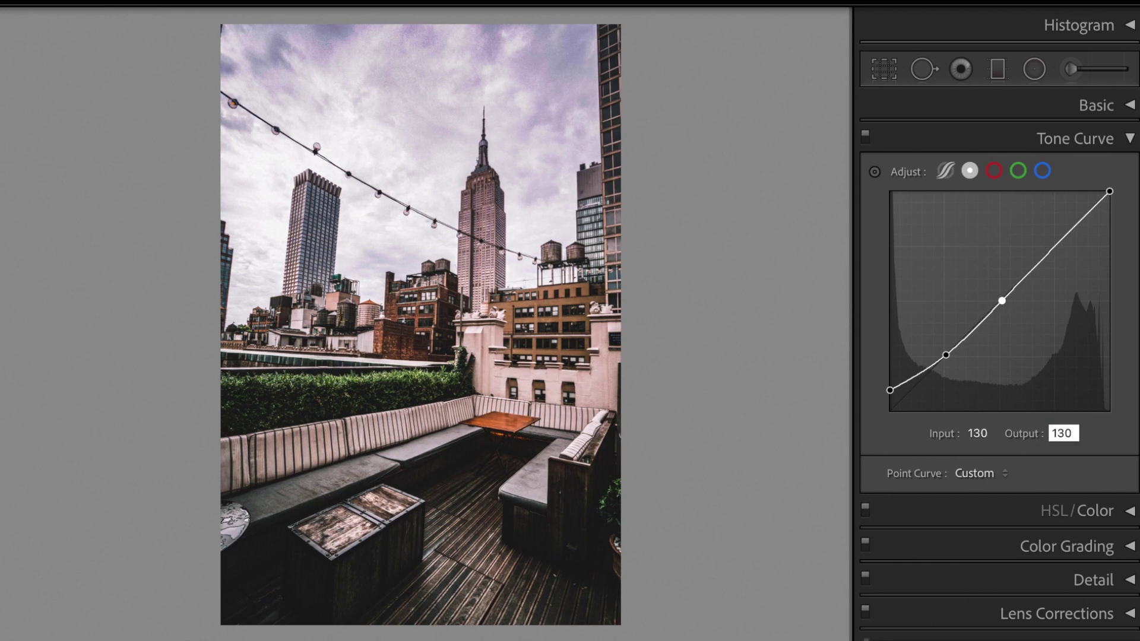
{"action": "key", "text": "Return"}
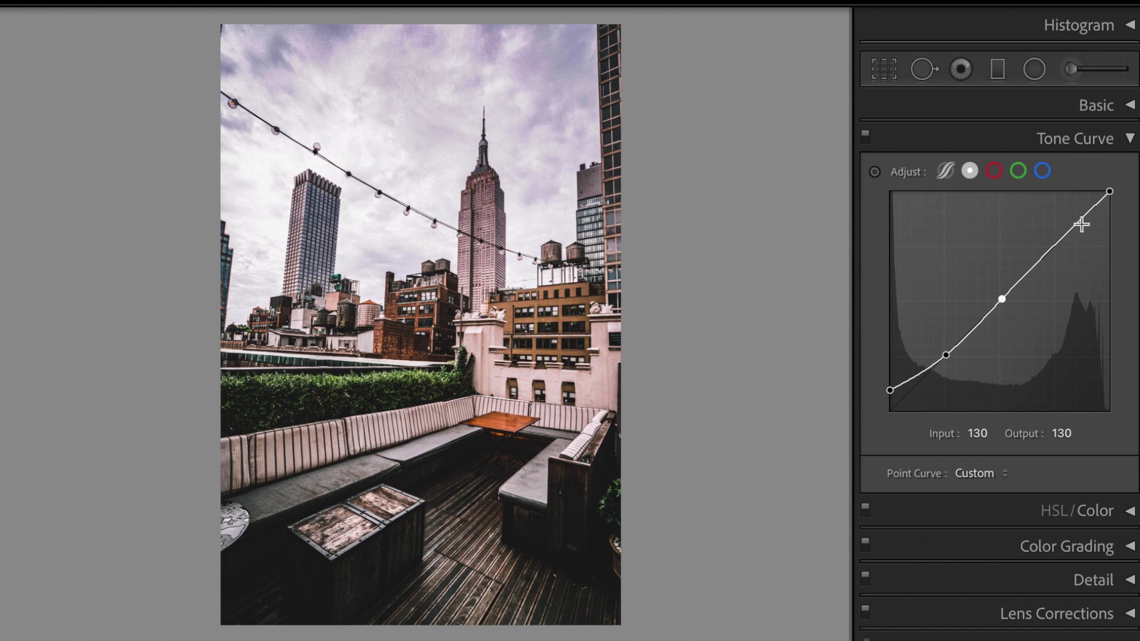
{"action": "left_click", "coordinate": [1130, 140]}
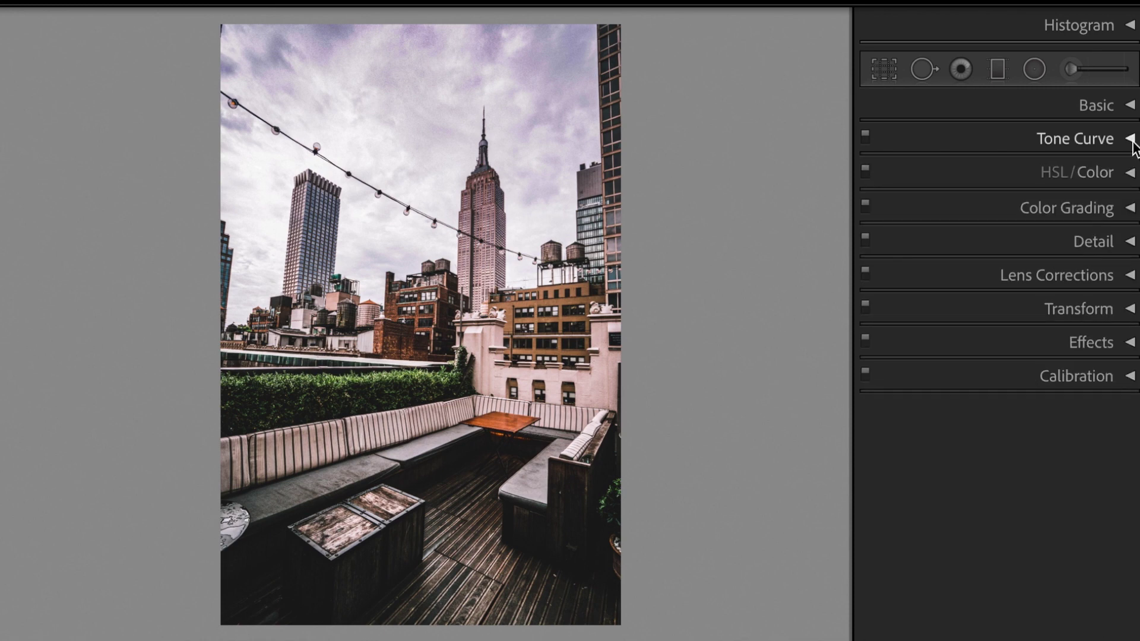
Step: In the HSL/Color adjustments, set the red Saturation to -20 and Luminance to -10
{"action": "left_click", "coordinate": [1131, 172]}
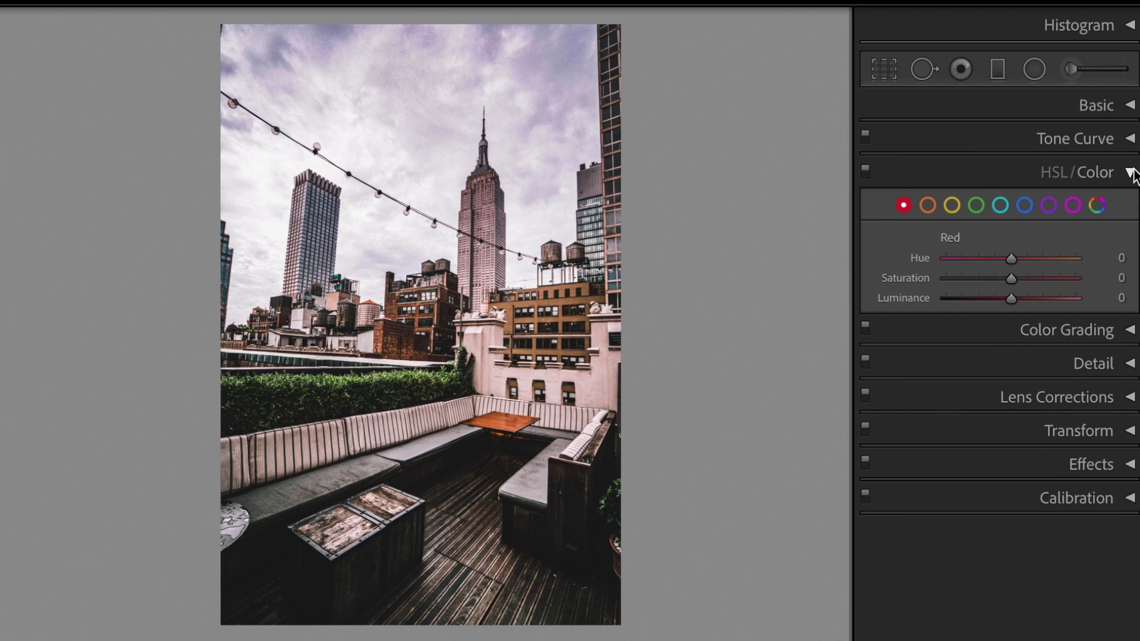
{"action": "left_click", "coordinate": [1099, 284]}
{"action": "type", "text": "-20"}
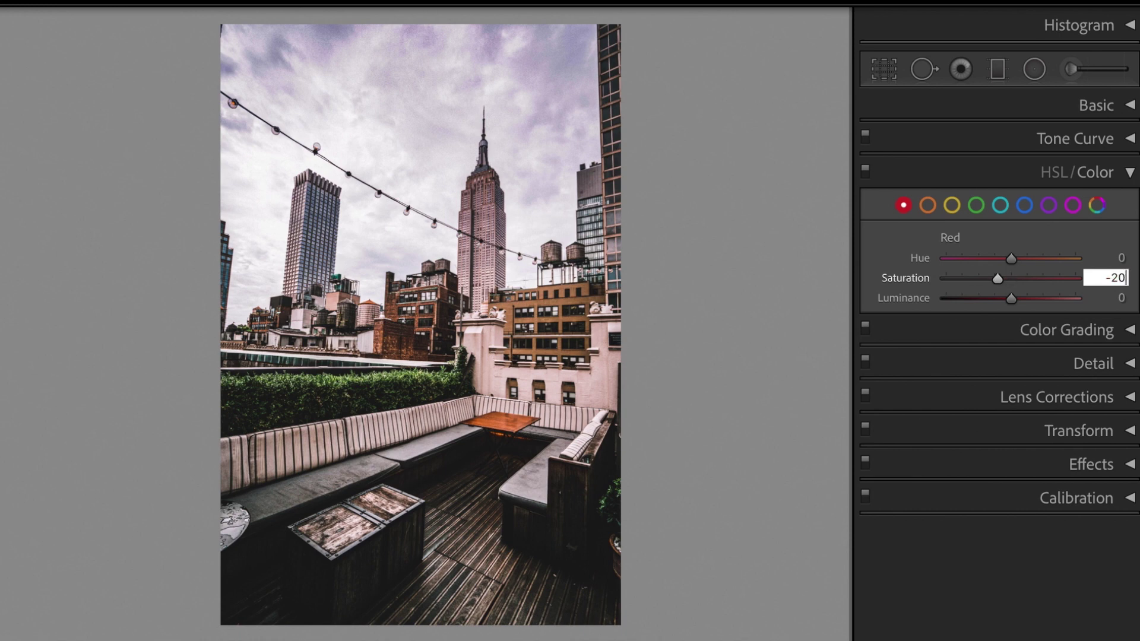
{"action": "key", "text": "Tab"}
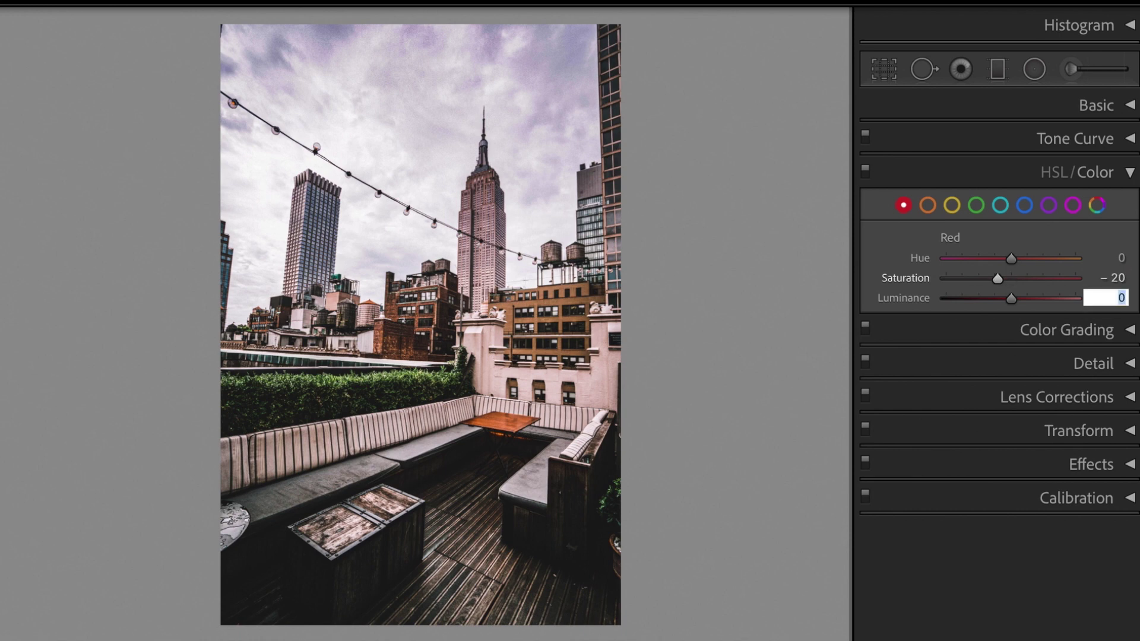
{"action": "type", "text": "-10"}
{"action": "key", "text": "Return"}
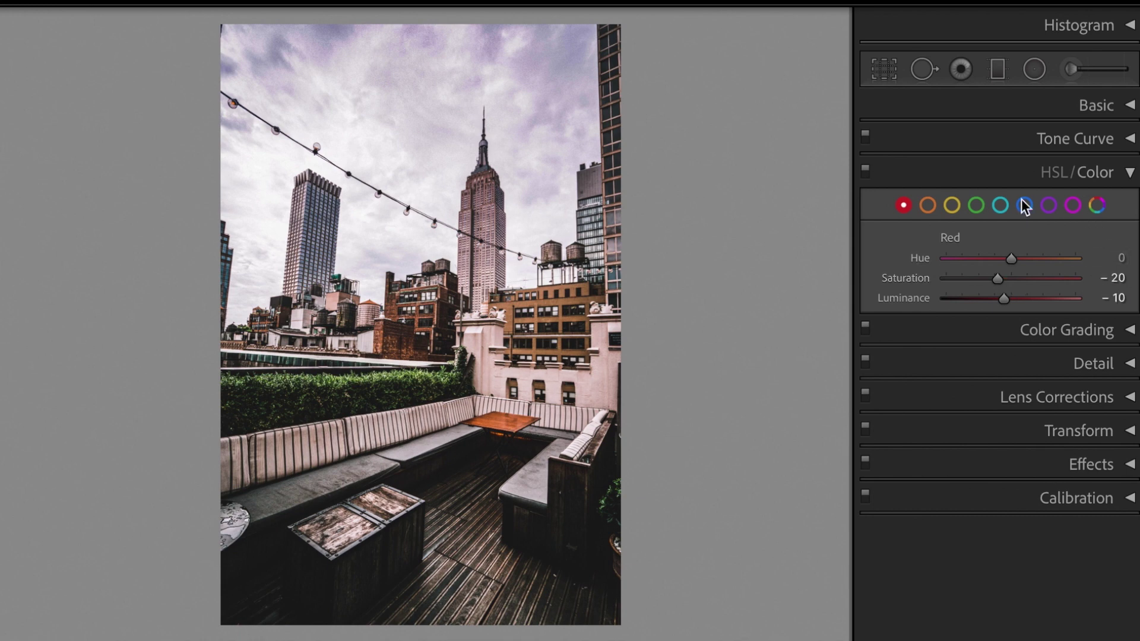
Step: In the HSL/Color adjustments, set the orange Saturation to -30 and Luminance to +10
{"action": "left_click", "coordinate": [928, 204]}
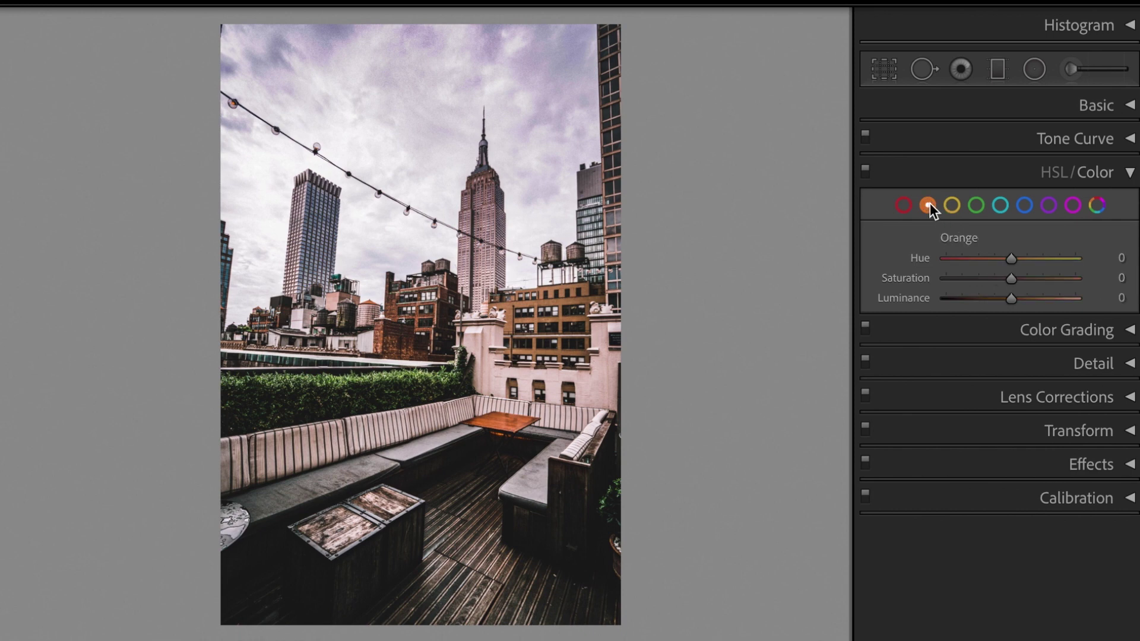
{"action": "left_click", "coordinate": [1101, 278]}
{"action": "type", "text": "-30"}
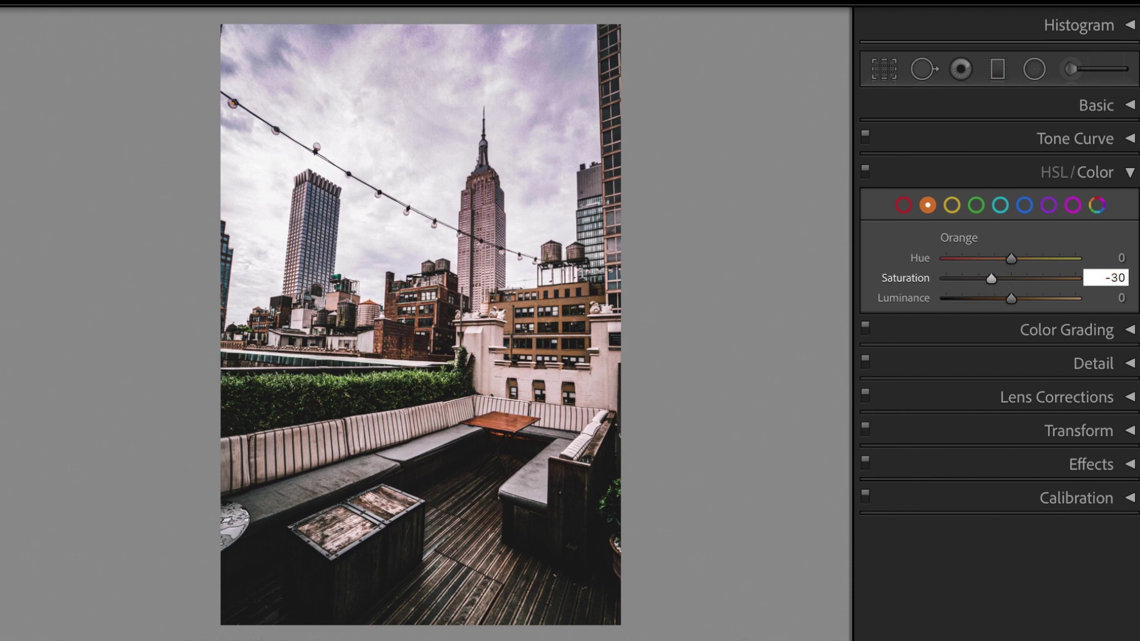
{"action": "key", "text": "Tab"}
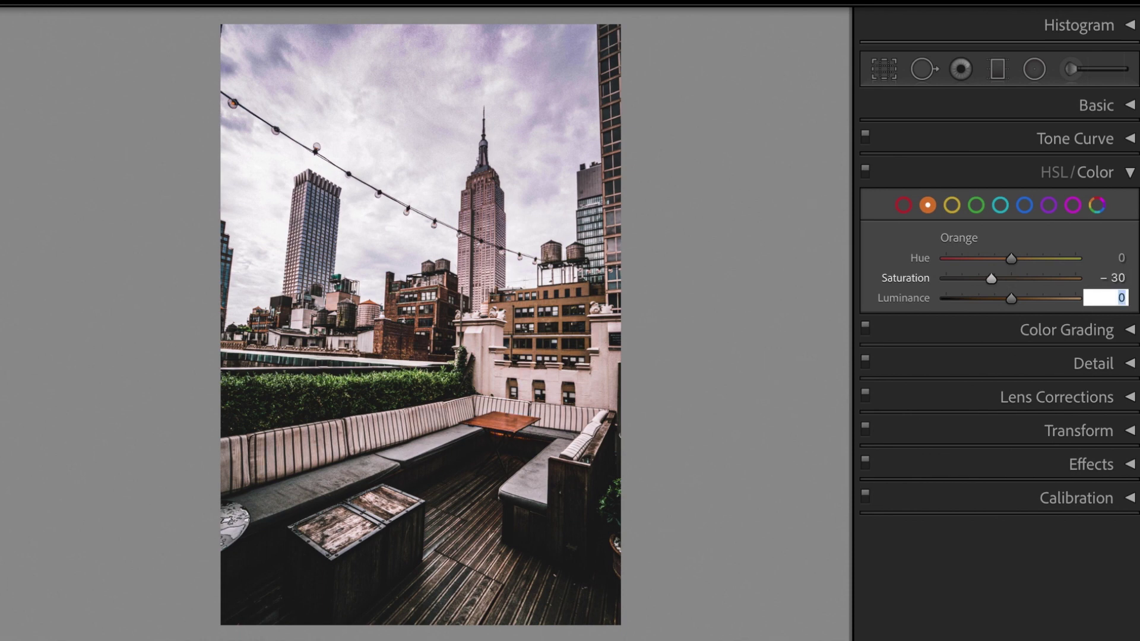
{"action": "type", "text": "10"}
{"action": "key", "text": "Return"}
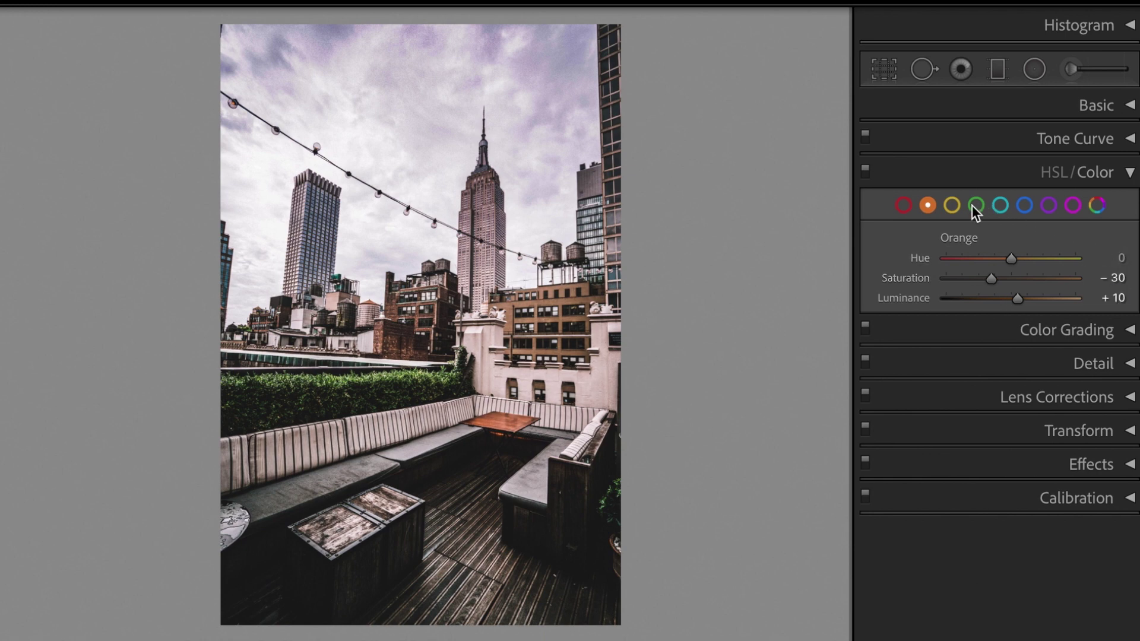
Step: Set the yellow Hue to -100, Saturation to +30 and Luminance to +30 in the HSL/Color adjustments
{"action": "left_click", "coordinate": [953, 204]}
{"action": "left_click", "coordinate": [1096, 259]}
{"action": "type", "text": "-100"}
{"action": "key", "text": "Return"}
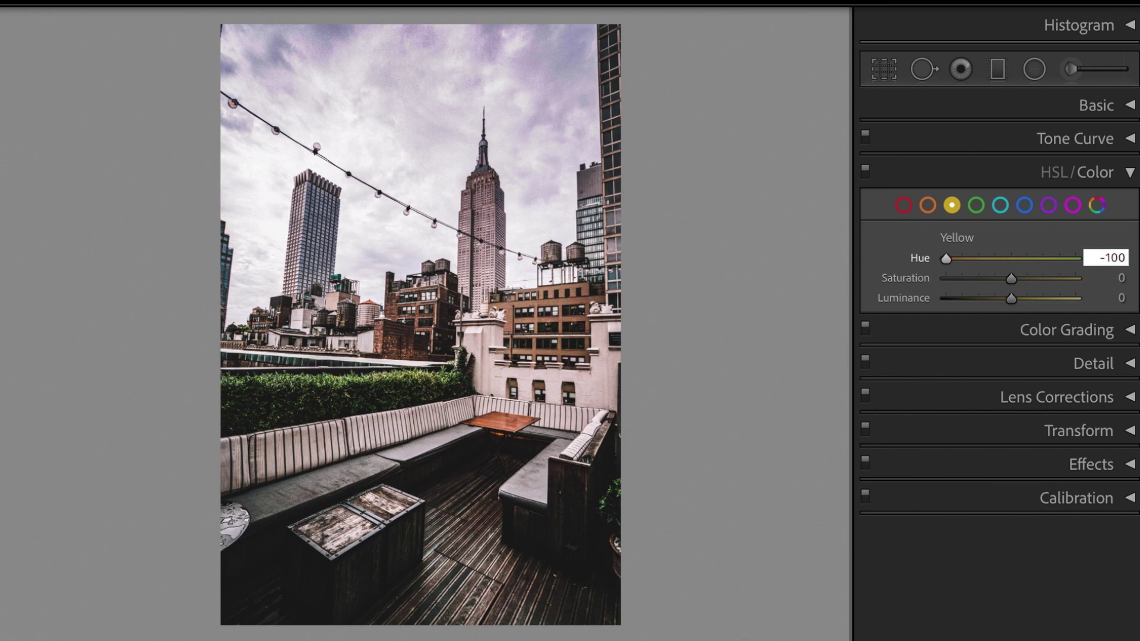
{"action": "key", "text": "Tab"}
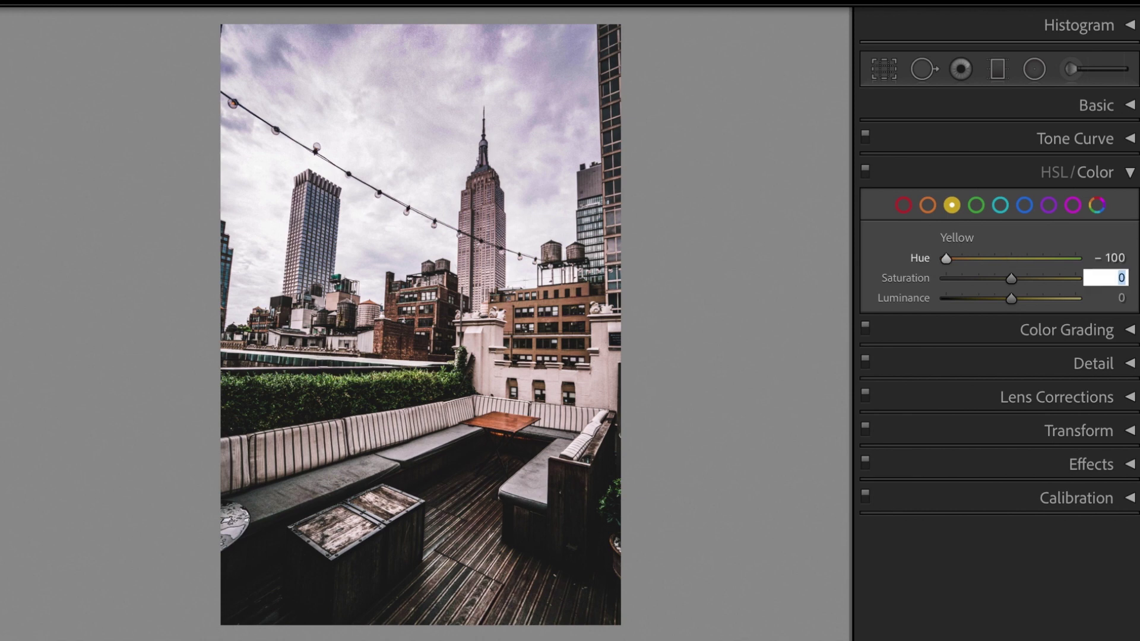
{"action": "type", "text": "30"}
{"action": "key", "text": "Tab"}
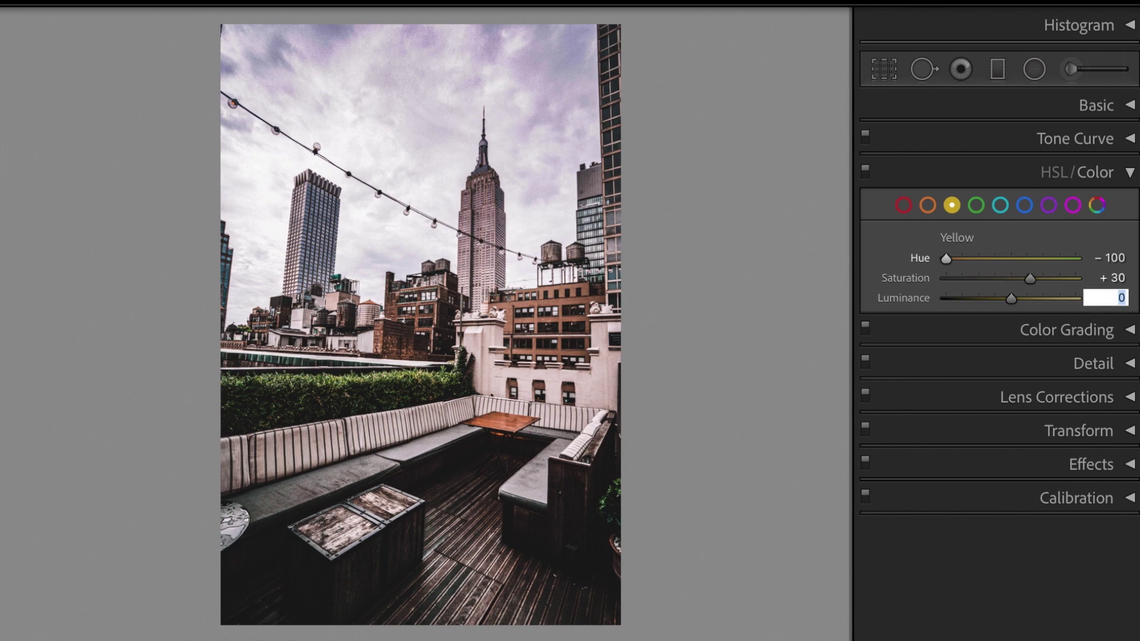
{"action": "type", "text": "30"}
{"action": "key", "text": "Return"}
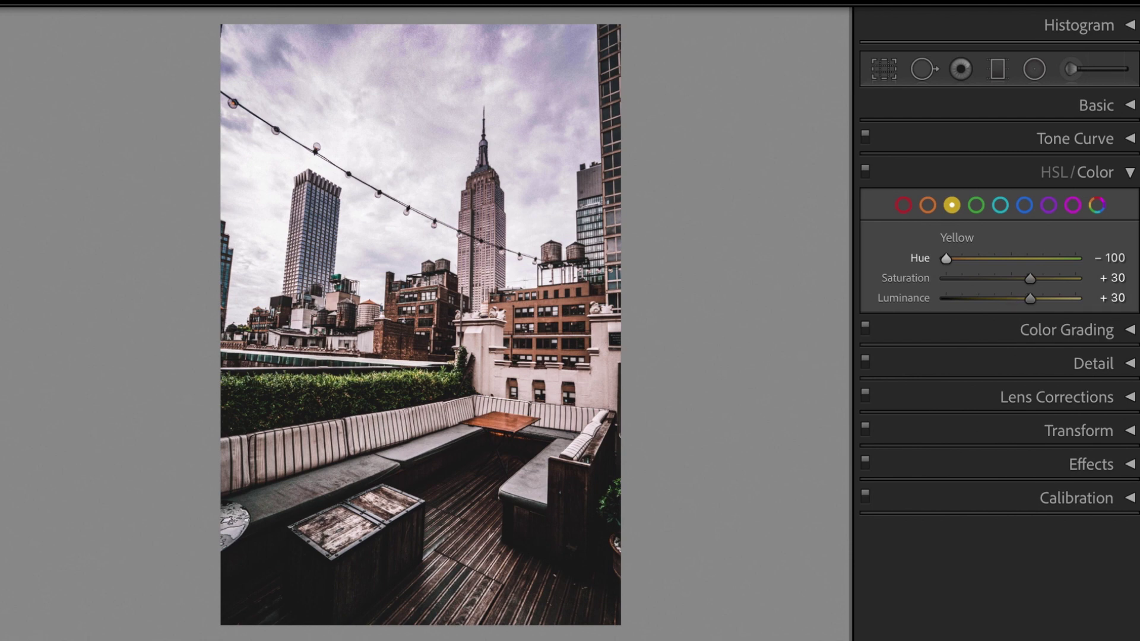
Step: Set the green Hue to -50 and Saturation to -100 in the HSL/Color adjustments
{"action": "left_click", "coordinate": [976, 204]}
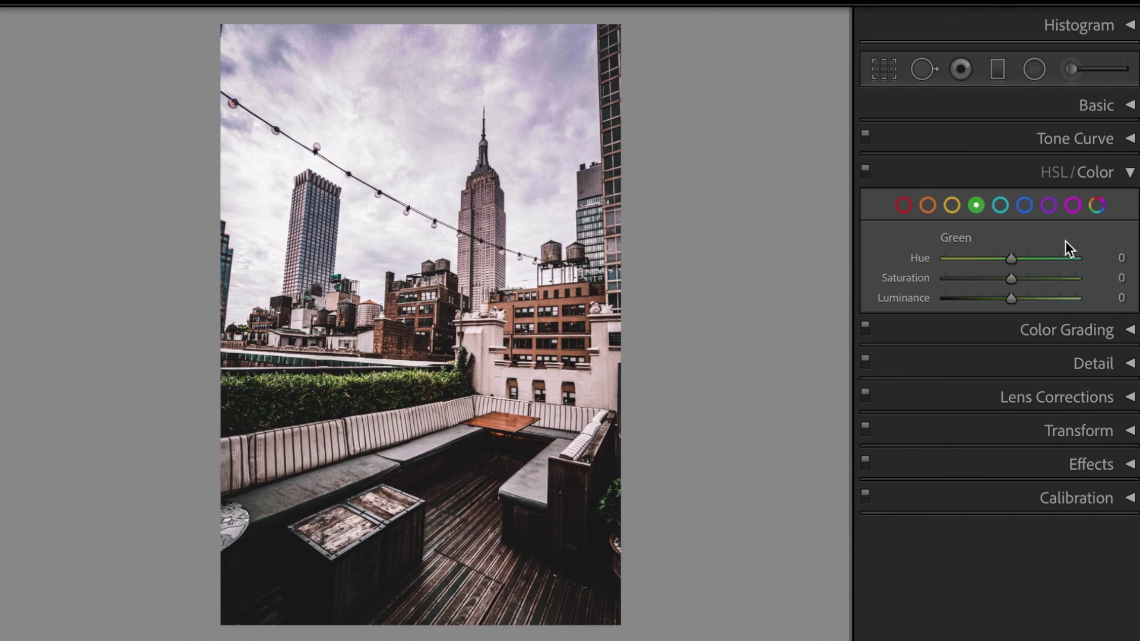
{"action": "left_click", "coordinate": [1097, 263]}
{"action": "type", "text": "-50"}
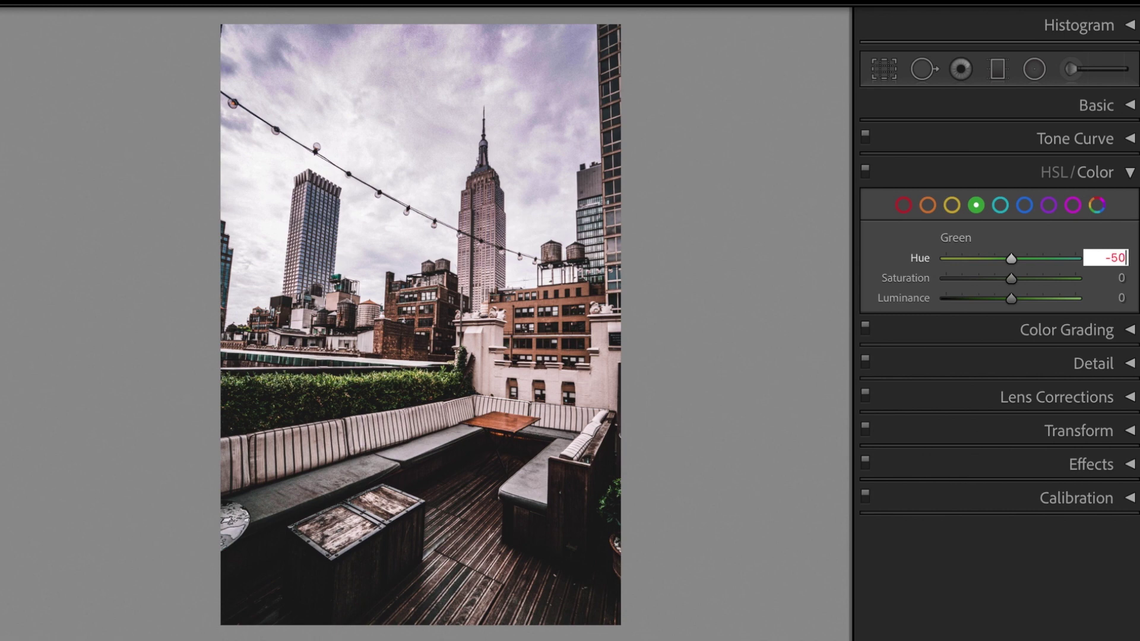
{"action": "key", "text": "Tab"}
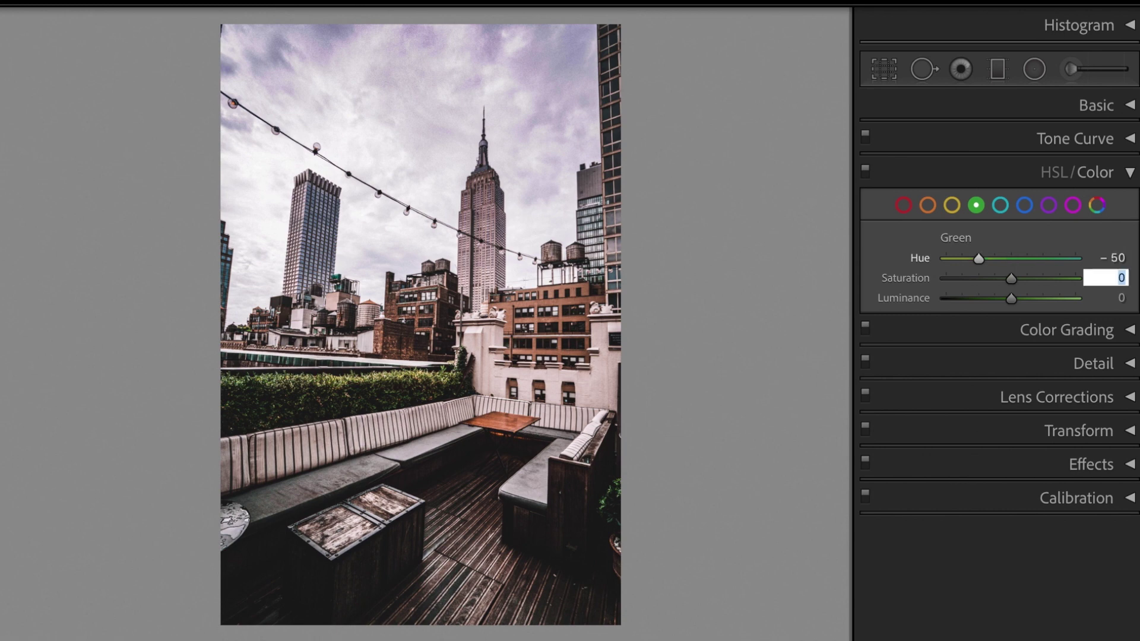
{"action": "type", "text": "-100"}
{"action": "key", "text": "Return"}
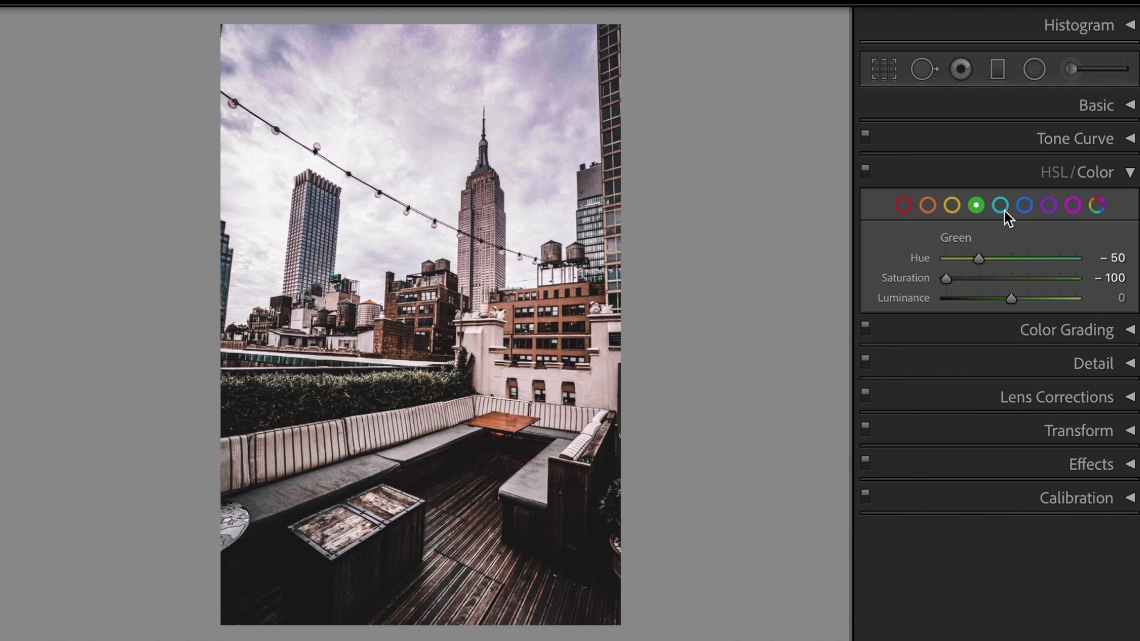
Step: Fully desaturate the aqua and blue color ranges by setting the Saturation of each to -100
{"action": "left_click", "coordinate": [1002, 208]}
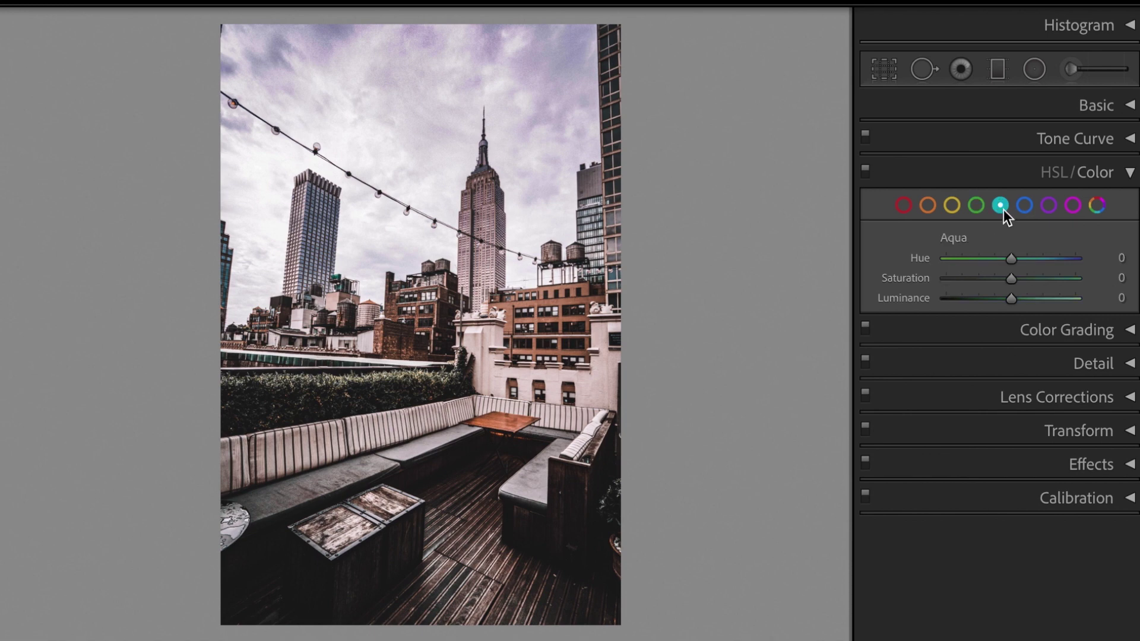
{"action": "left_click", "coordinate": [1096, 282]}
{"action": "type", "text": "-100"}
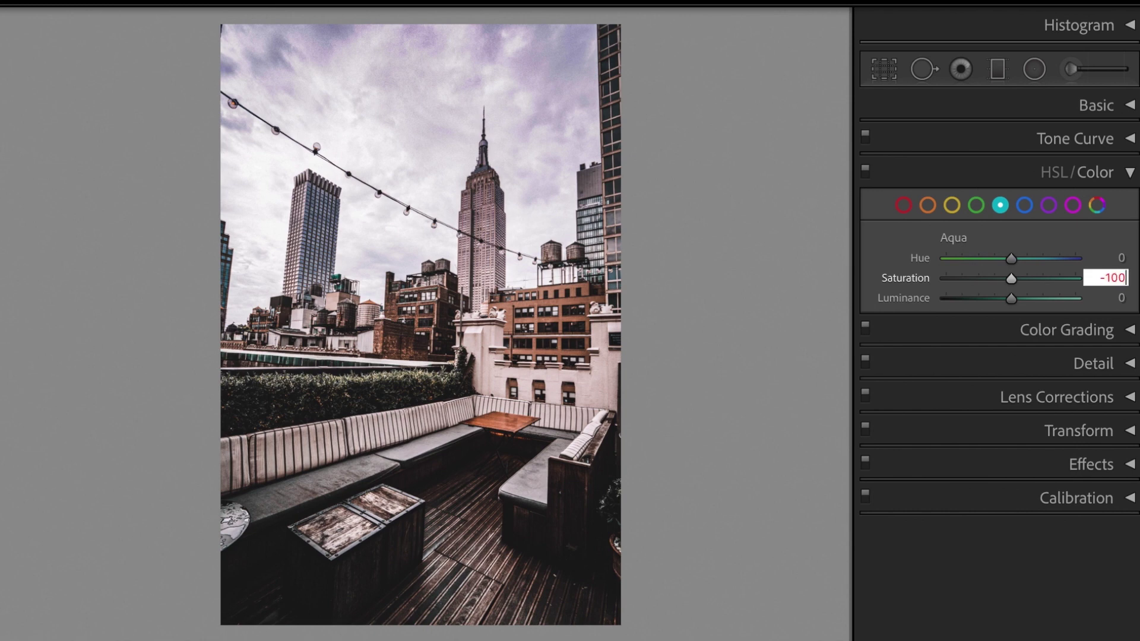
{"action": "key", "text": "Return"}
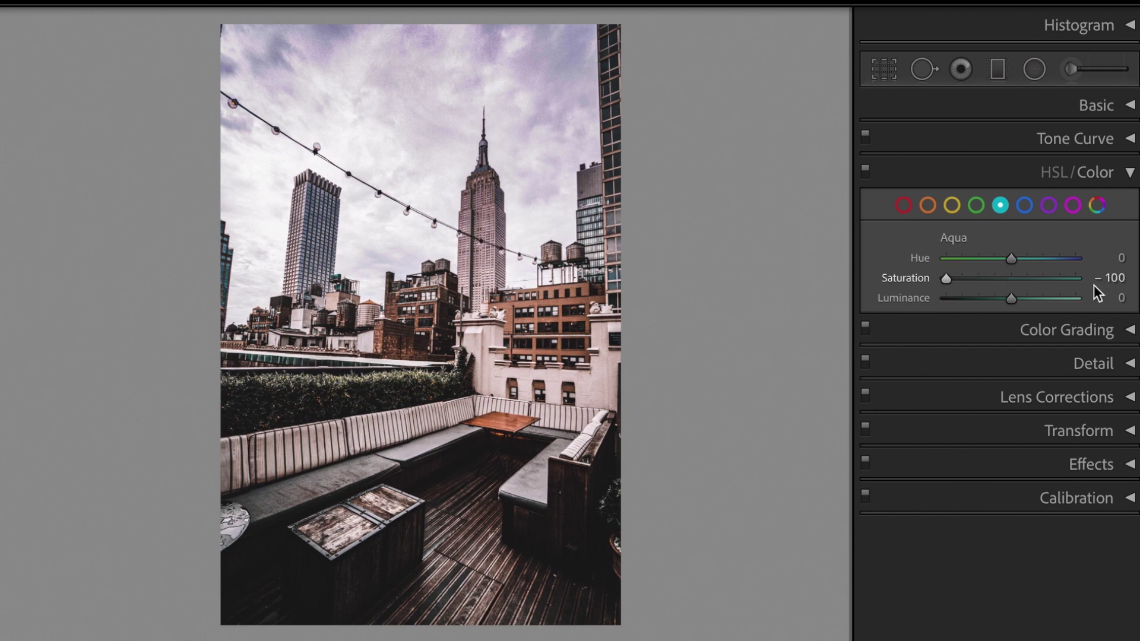
{"action": "left_click", "coordinate": [1027, 207]}
{"action": "left_click", "coordinate": [1092, 279]}
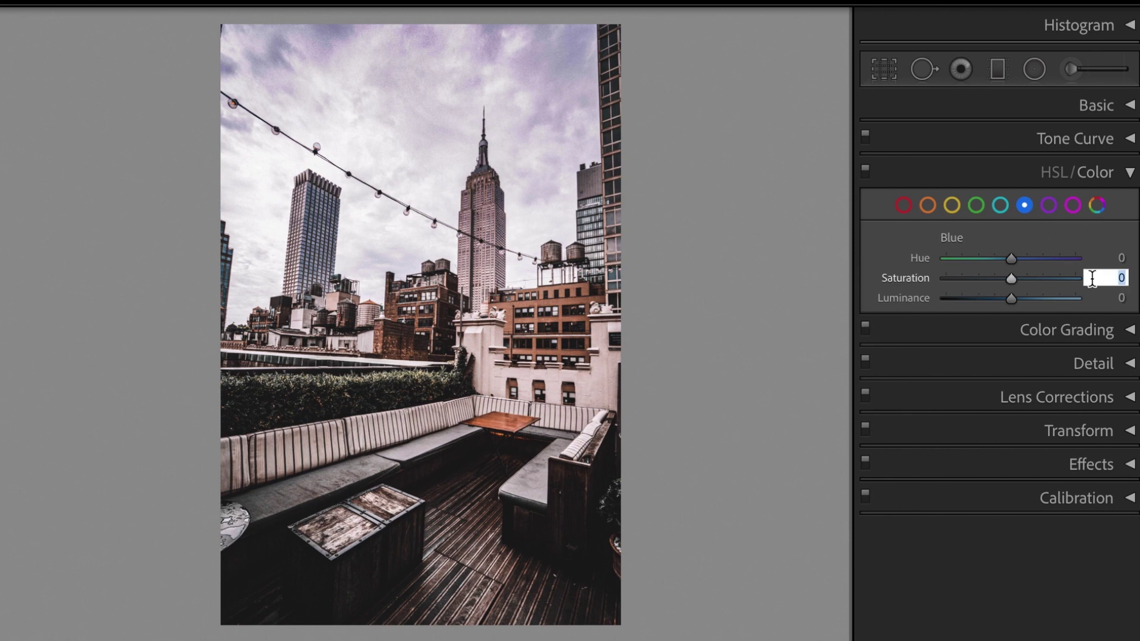
{"action": "type", "text": "-100"}
{"action": "key", "text": "Return"}
Step: Set the Saturation of both purple and magenta to -100 and finish the HSL/Color adjustments
{"action": "left_click", "coordinate": [1049, 206]}
{"action": "left_click", "coordinate": [1099, 279]}
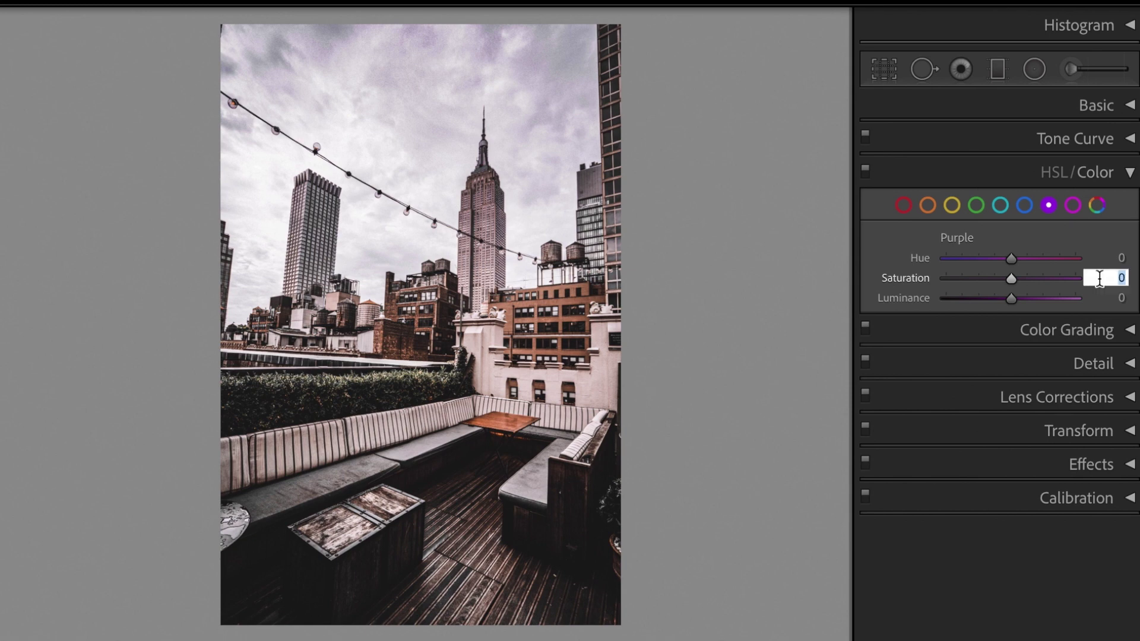
{"action": "type", "text": "-100"}
{"action": "key", "text": "Return"}
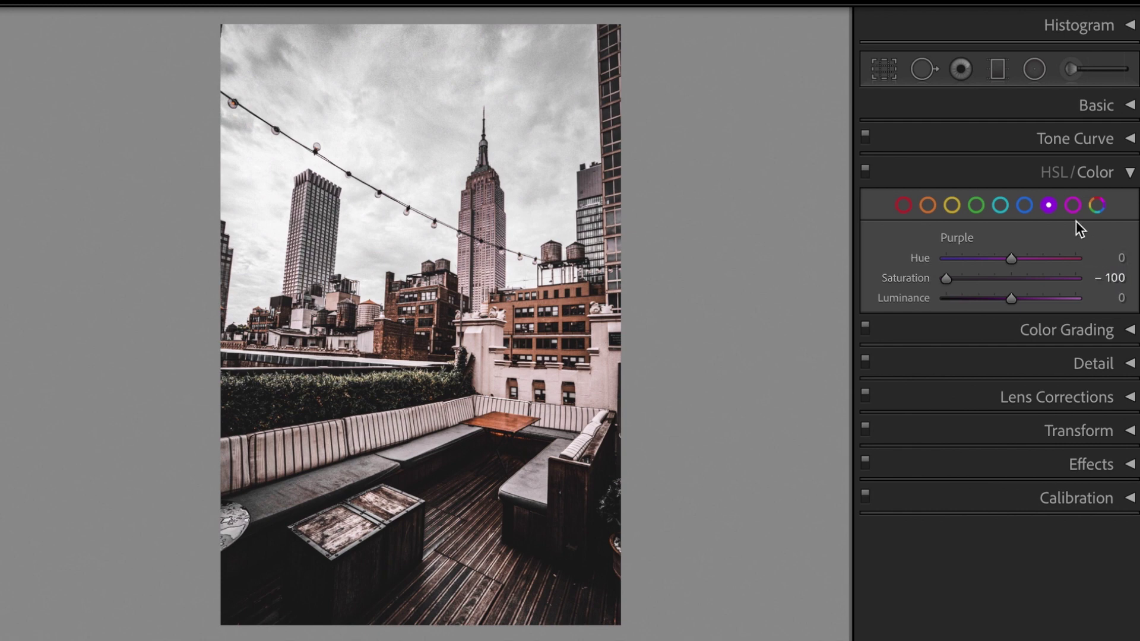
{"action": "left_click", "coordinate": [1074, 206]}
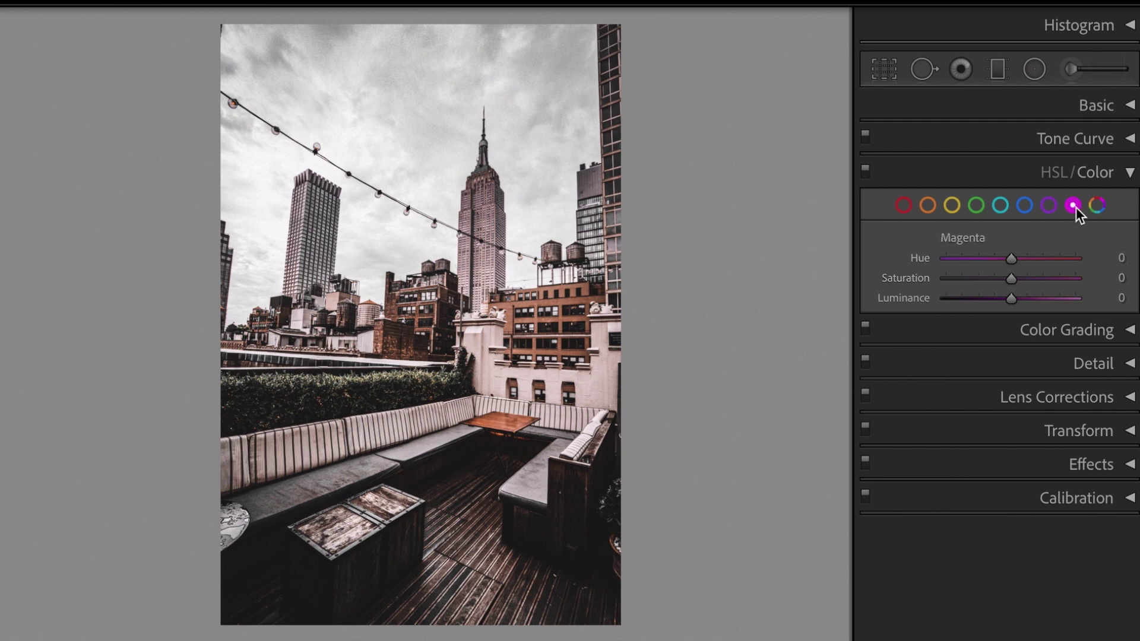
{"action": "left_click", "coordinate": [1094, 279]}
{"action": "type", "text": "-1"}
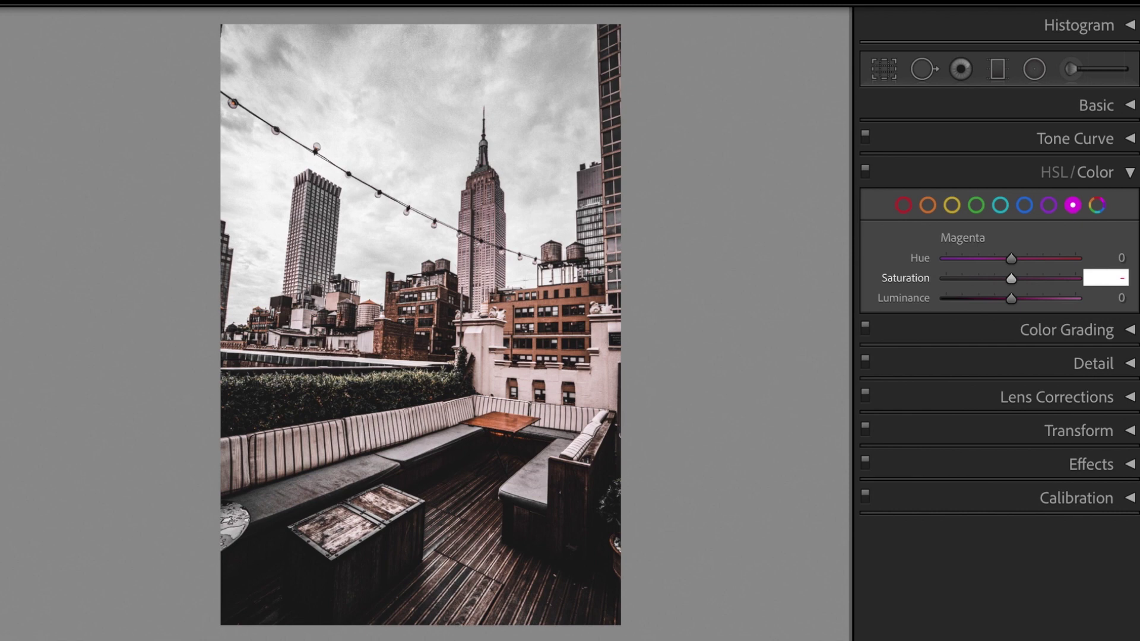
{"action": "type", "text": "00"}
{"action": "key", "text": "Return"}
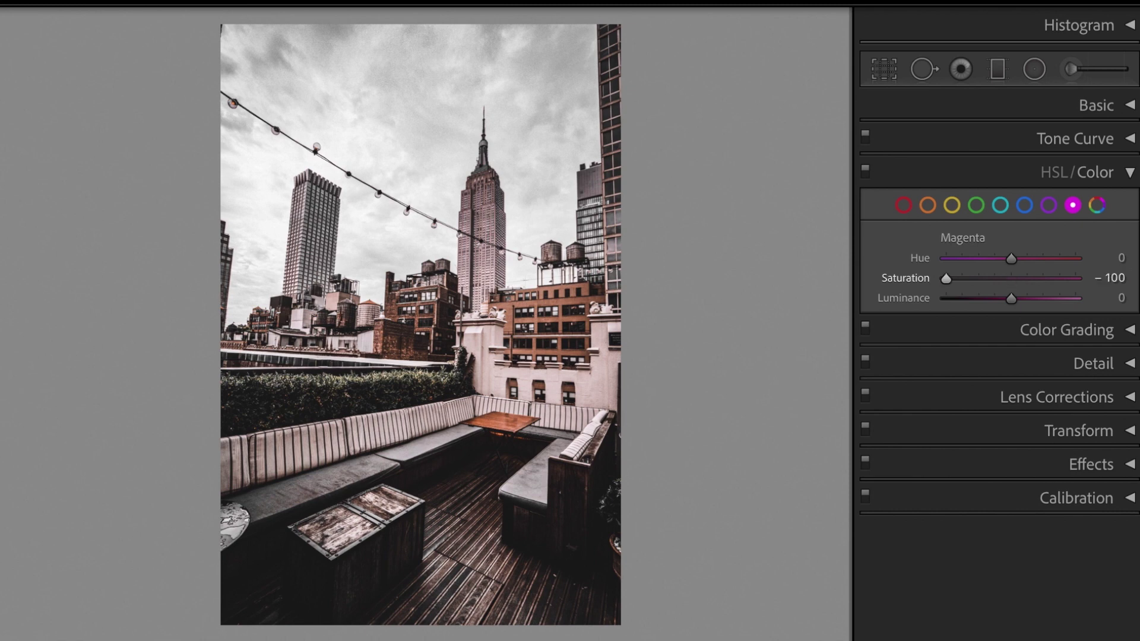
{"action": "left_click", "coordinate": [1130, 178]}
Step: In Color Grading, tint the shadows blue with Hue 225 and Saturation 10
{"action": "left_click", "coordinate": [1130, 210]}
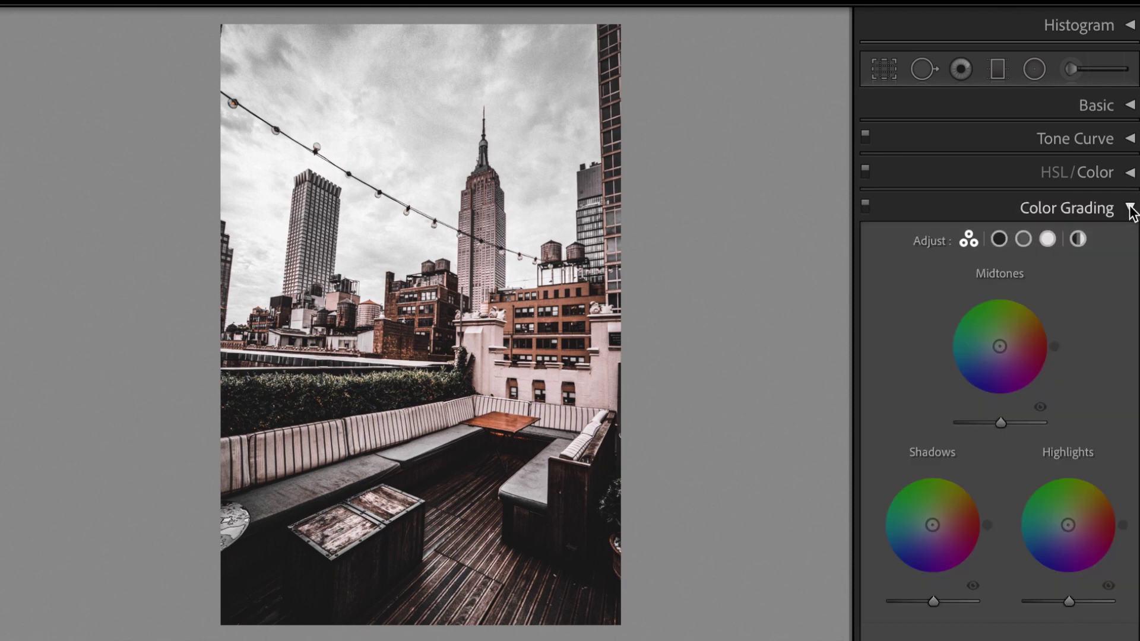
{"action": "left_click", "coordinate": [1000, 239]}
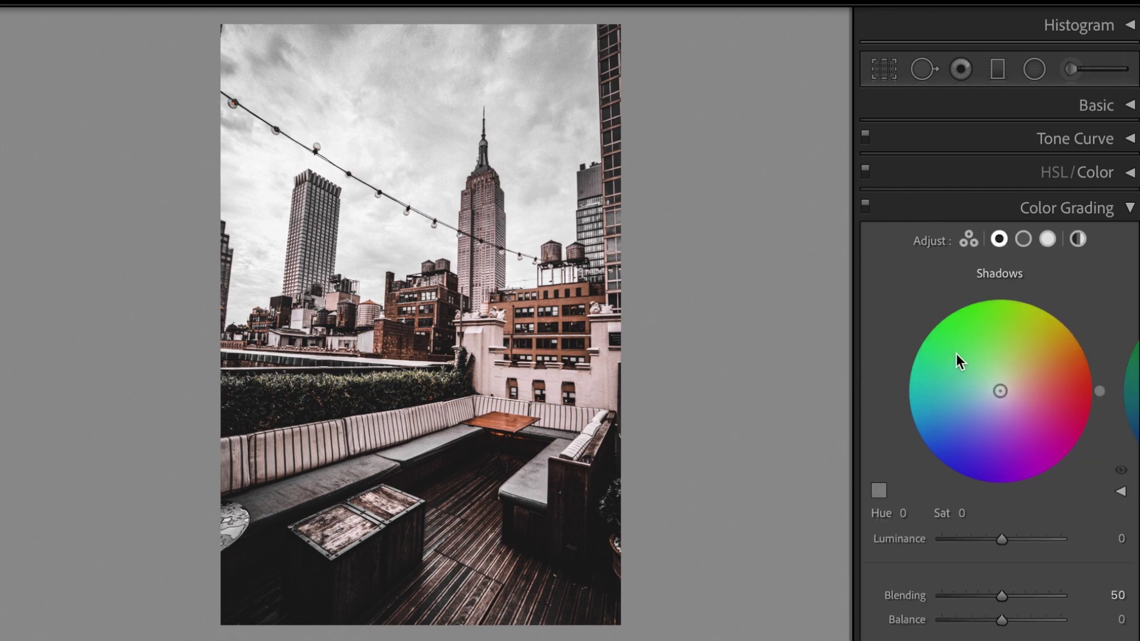
{"action": "left_click", "coordinate": [916, 514]}
{"action": "type", "text": "225"}
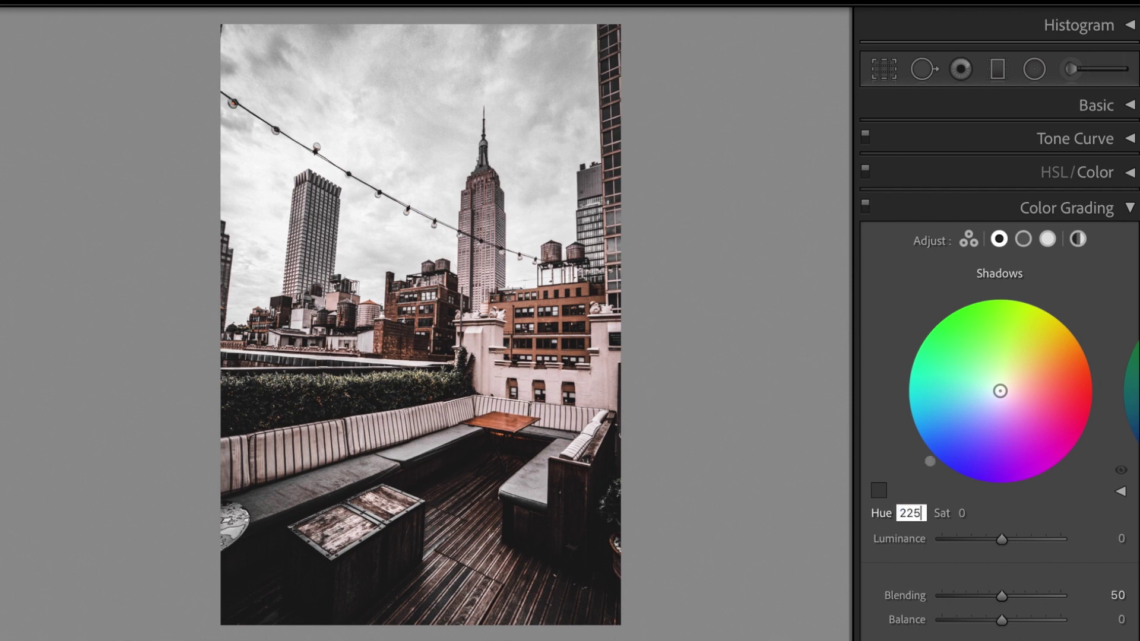
{"action": "key", "text": "Tab"}
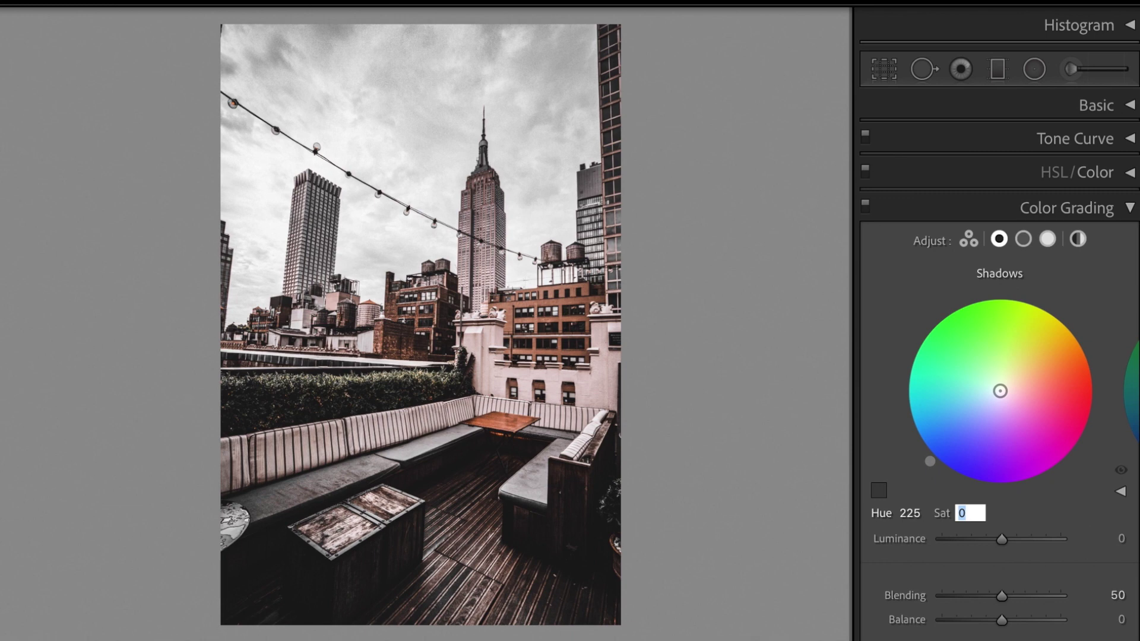
{"action": "type", "text": "10"}
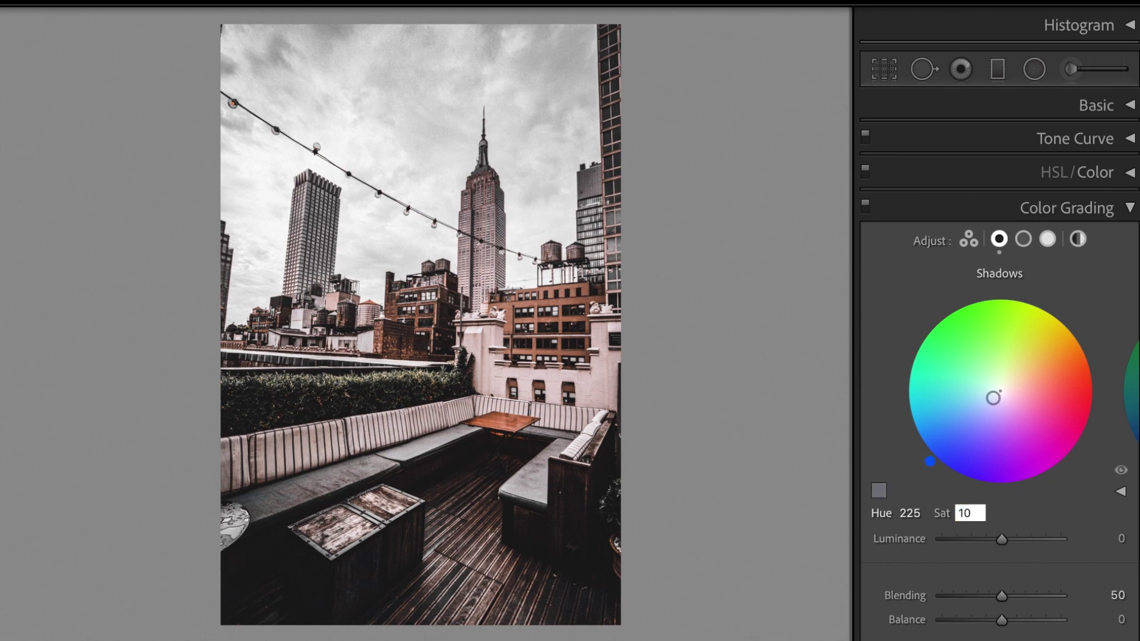
{"action": "key", "text": "Return"}
Step: Tint the midtones in Color Grading with Hue 220 and Saturation 10
{"action": "left_click", "coordinate": [1025, 239]}
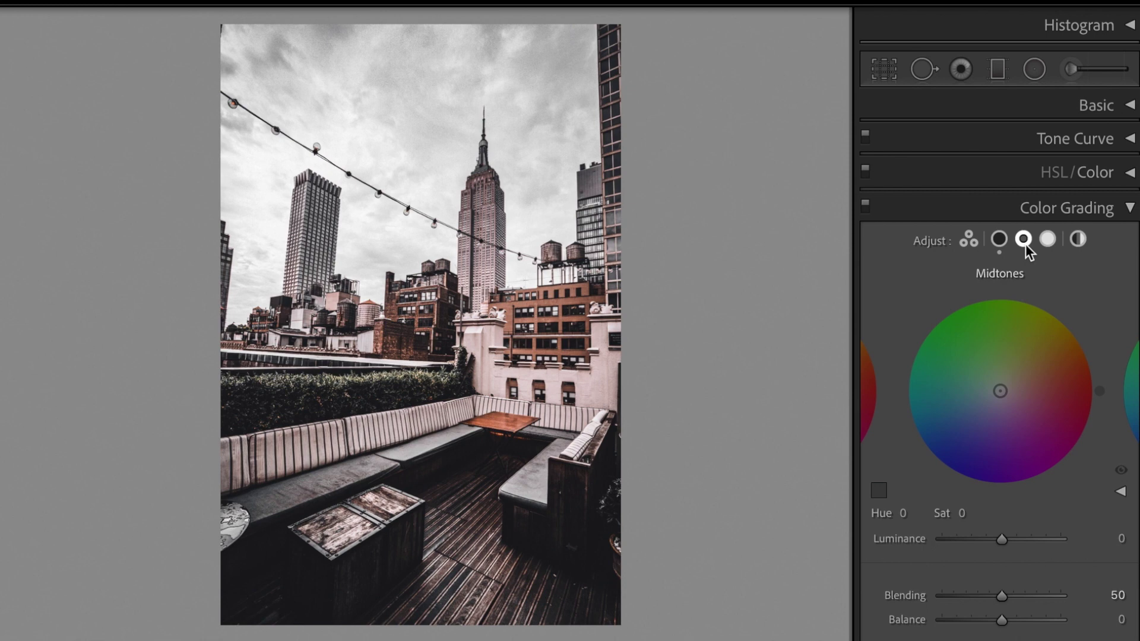
{"action": "left_click", "coordinate": [908, 514]}
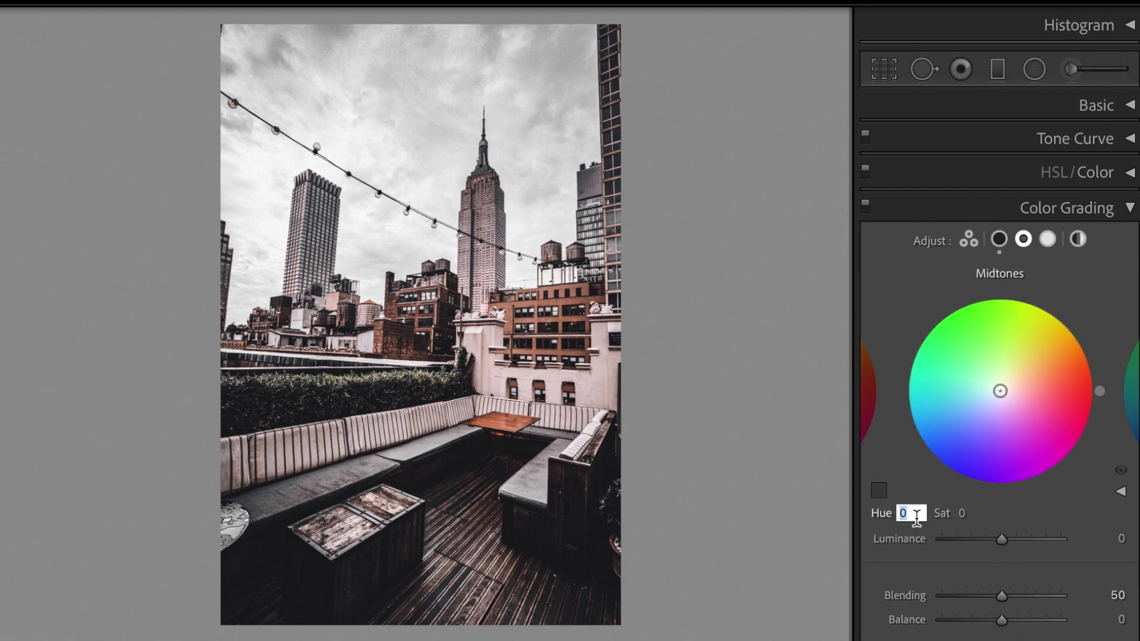
{"action": "type", "text": "220"}
{"action": "key", "text": "Tab"}
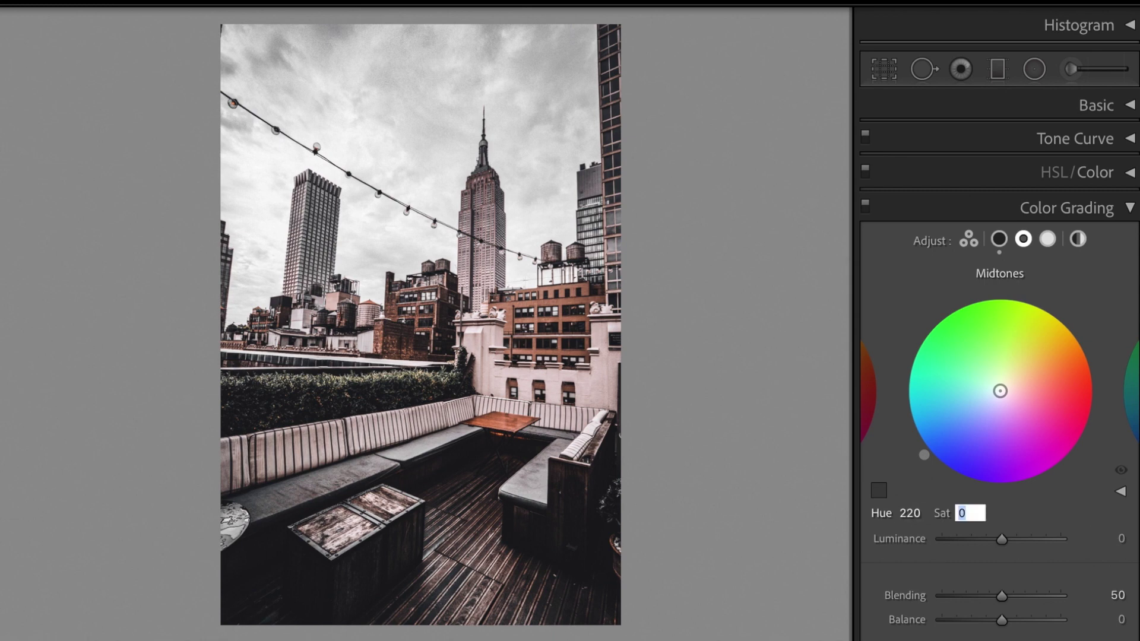
{"action": "type", "text": "10"}
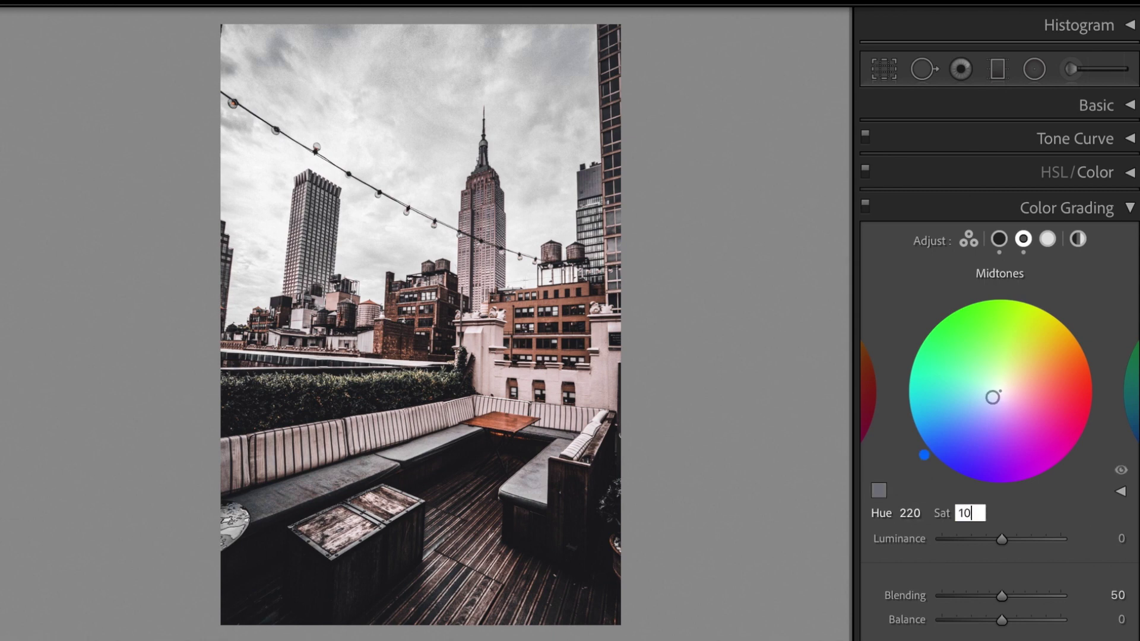
{"action": "key", "text": "Return"}
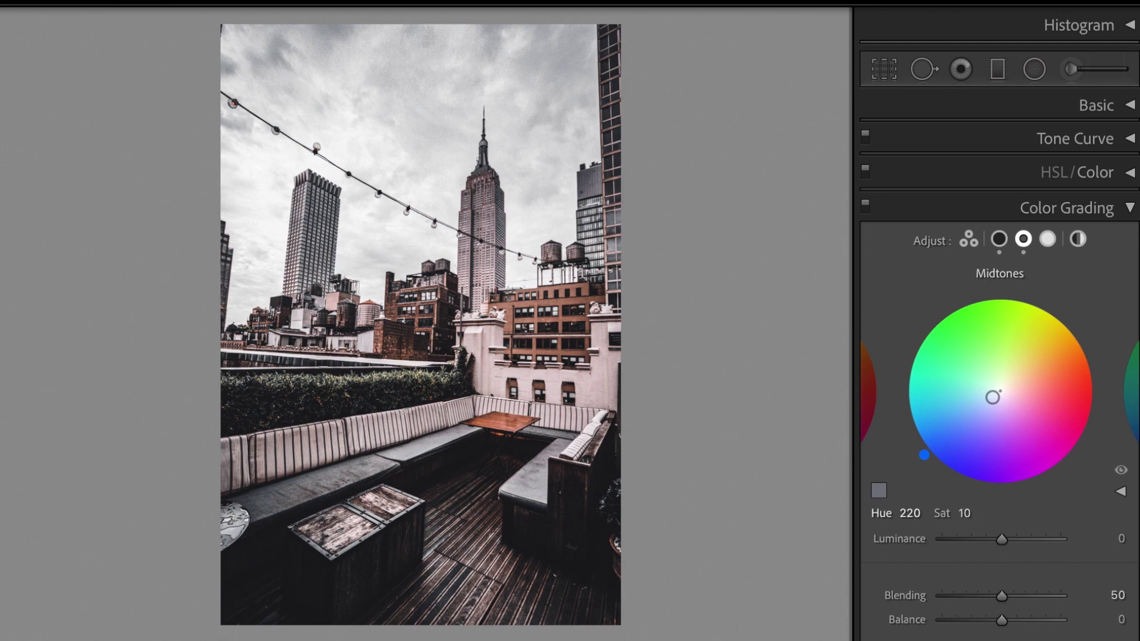
Step: In Color Grading, tint the highlights blue with Hue 220 and Saturation 15, and set their Luminance to +45
{"action": "left_click", "coordinate": [1047, 239]}
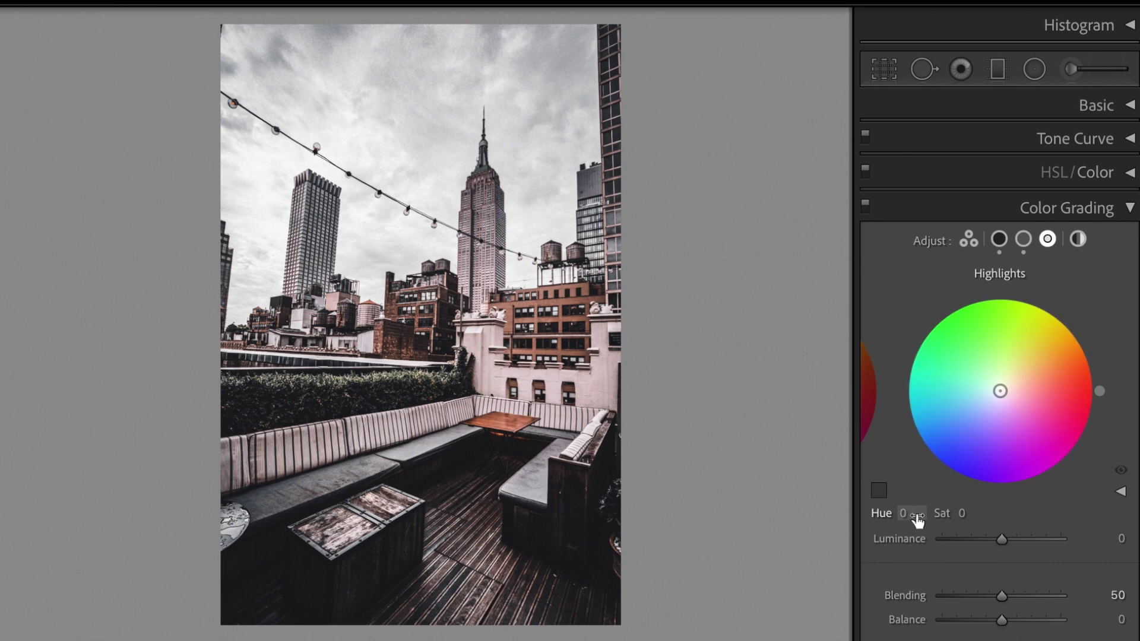
{"action": "left_click", "coordinate": [917, 516]}
{"action": "type", "text": "220"}
{"action": "key", "text": "Tab"}
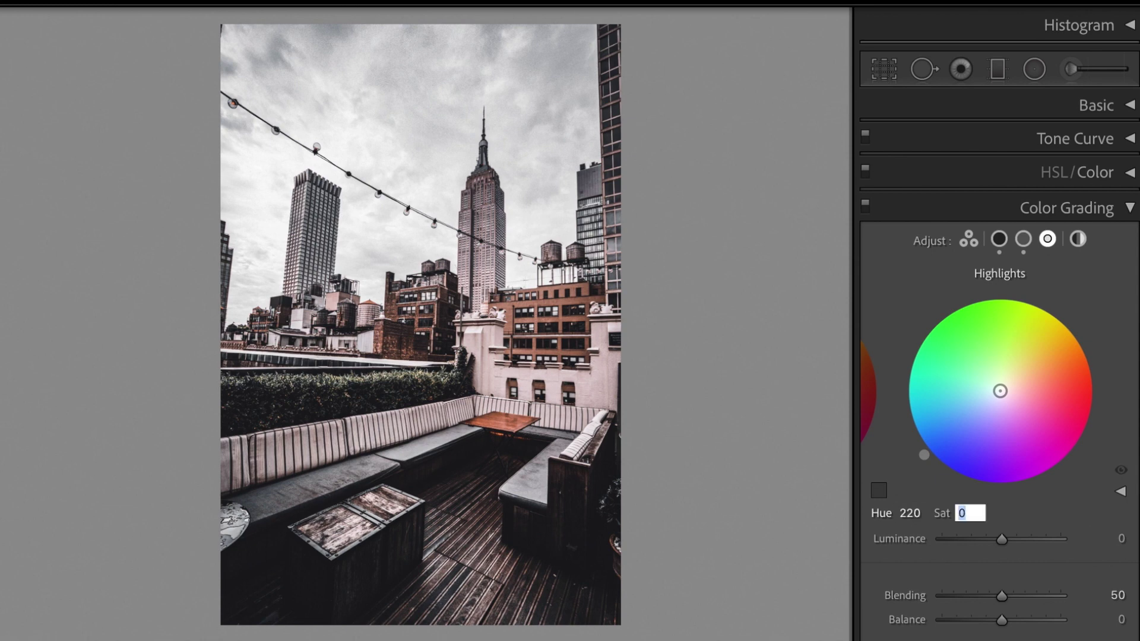
{"action": "type", "text": "15"}
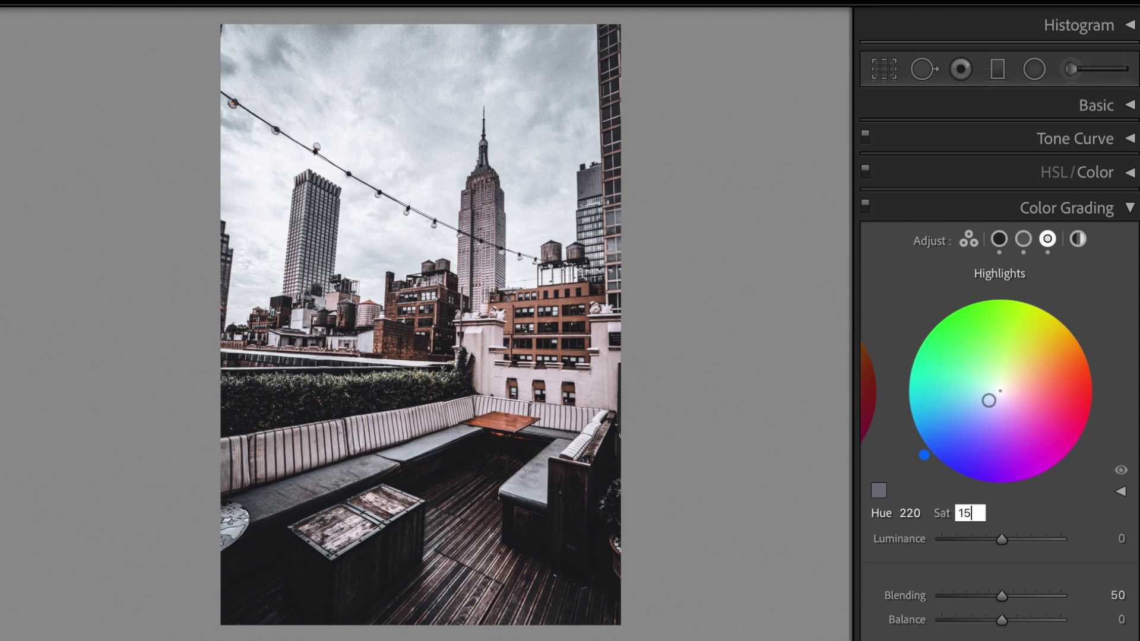
{"action": "key", "text": "Tab"}
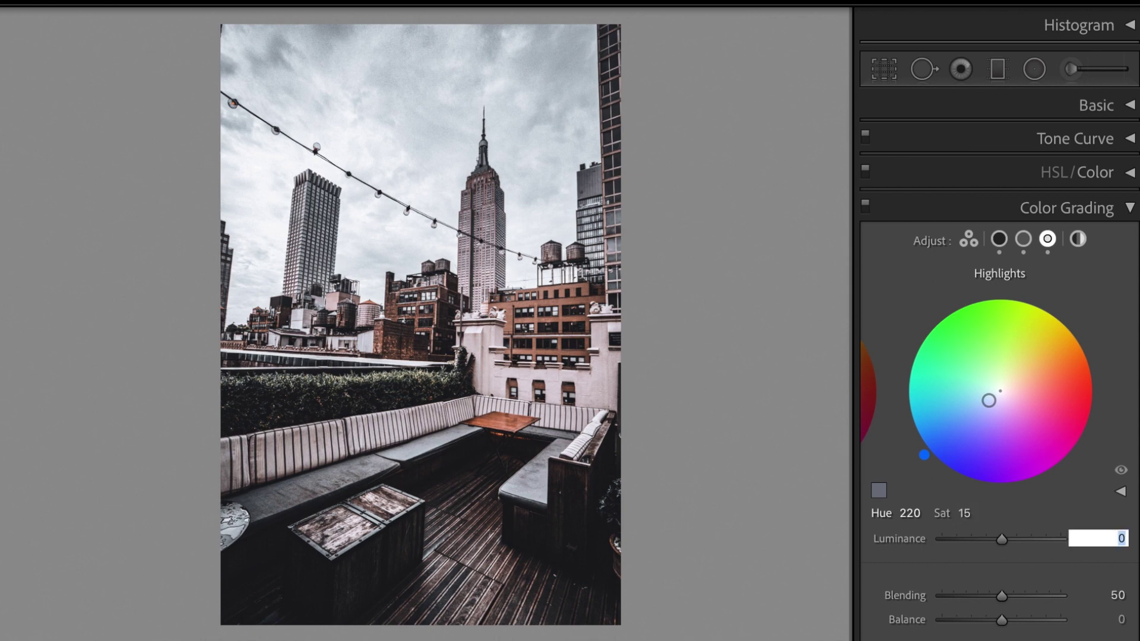
{"action": "type", "text": "45"}
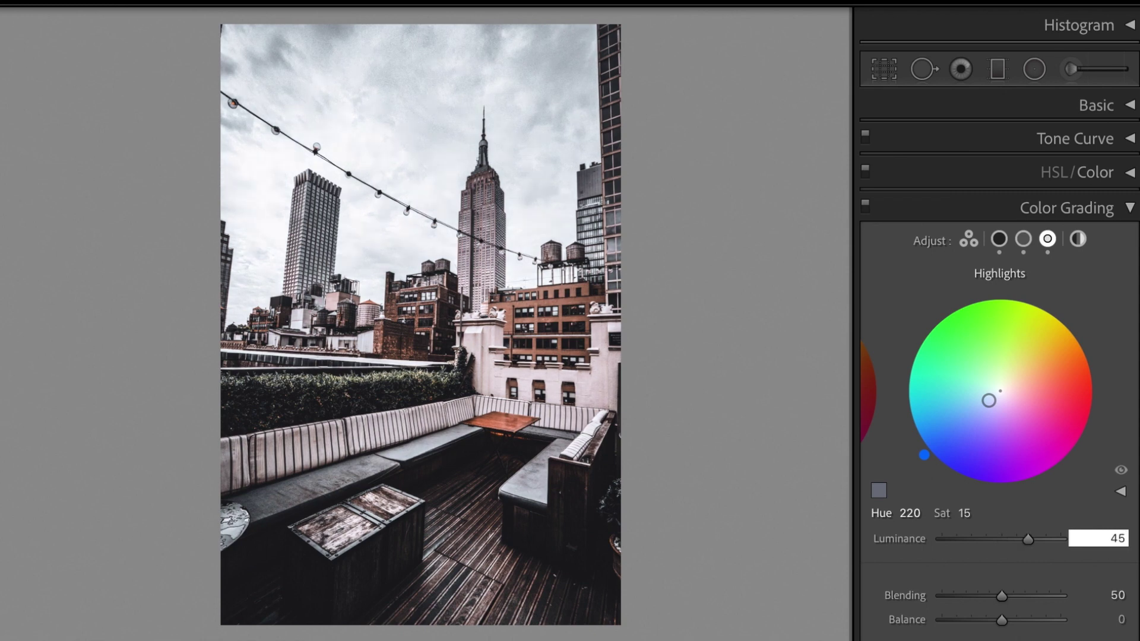
Step: Set the Color Grading Blending to 30 and finish the Color Grading adjustments
{"action": "key", "text": "Tab"}
{"action": "type", "text": "30"}
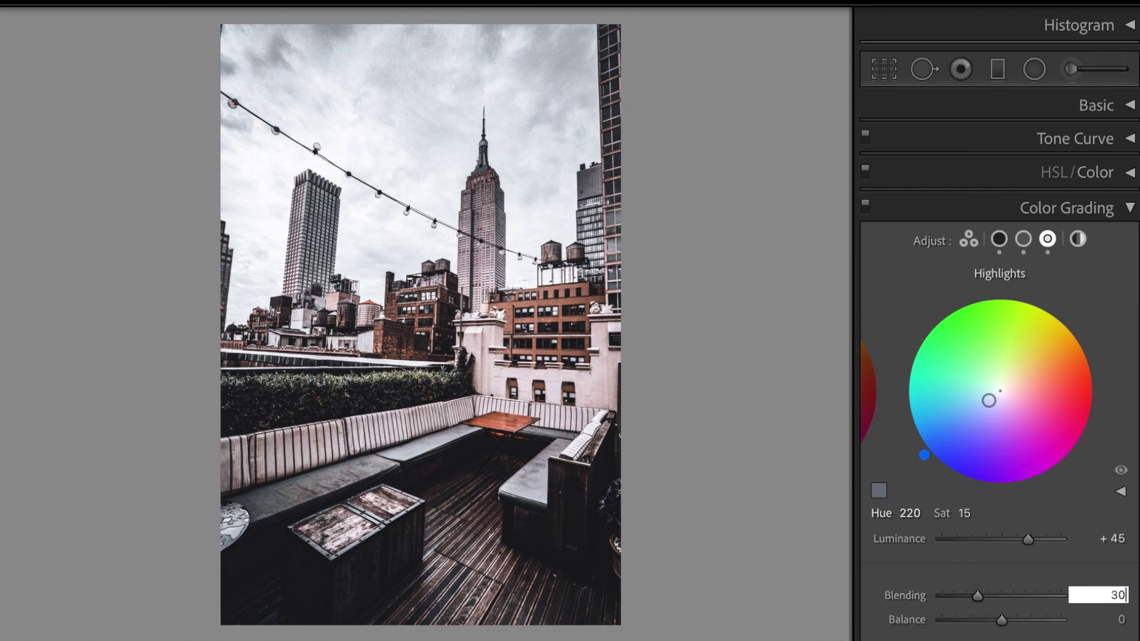
{"action": "key", "text": "Return"}
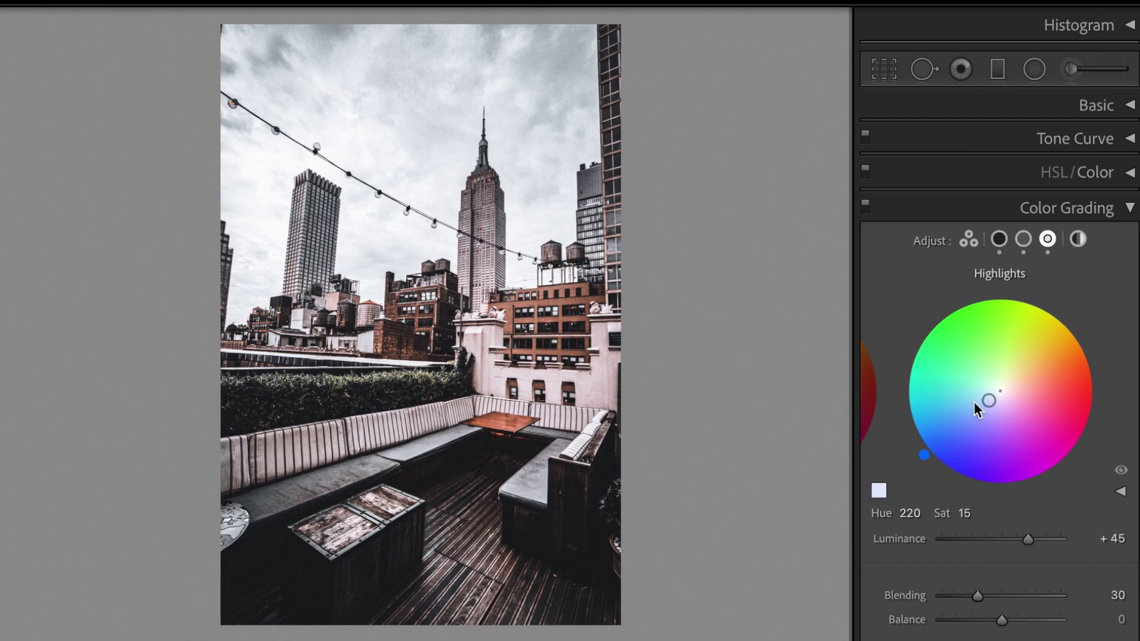
{"action": "left_click", "coordinate": [1128, 209]}
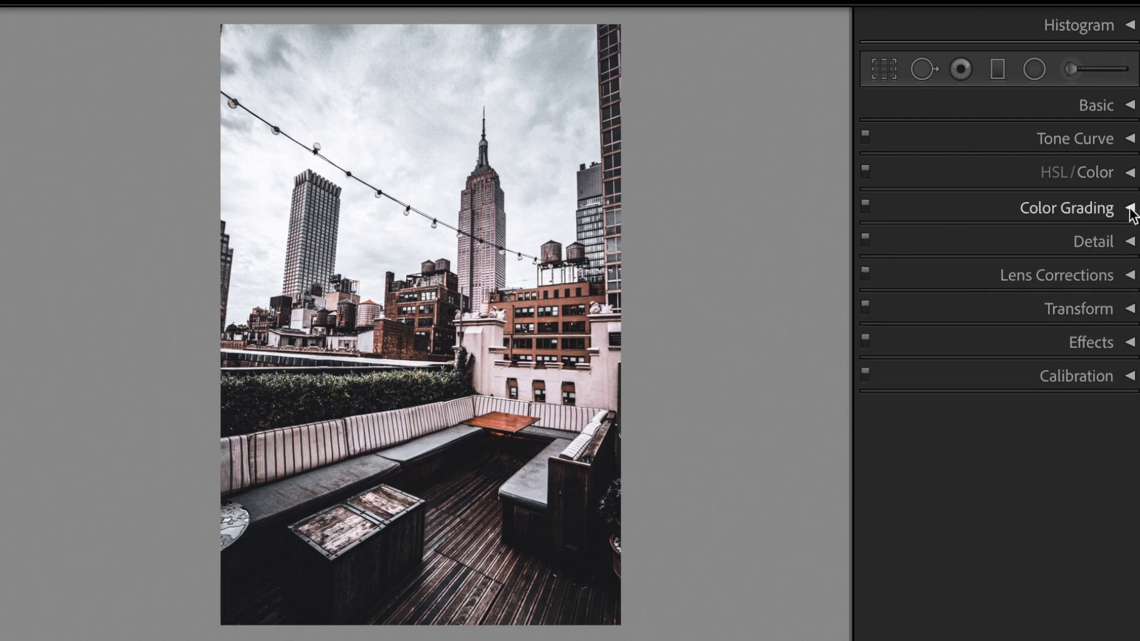
Step: Enable Remove Chromatic Aberration in the Lens Corrections profile settings
{"action": "left_click", "coordinate": [1129, 277]}
{"action": "left_click", "coordinate": [1013, 334]}
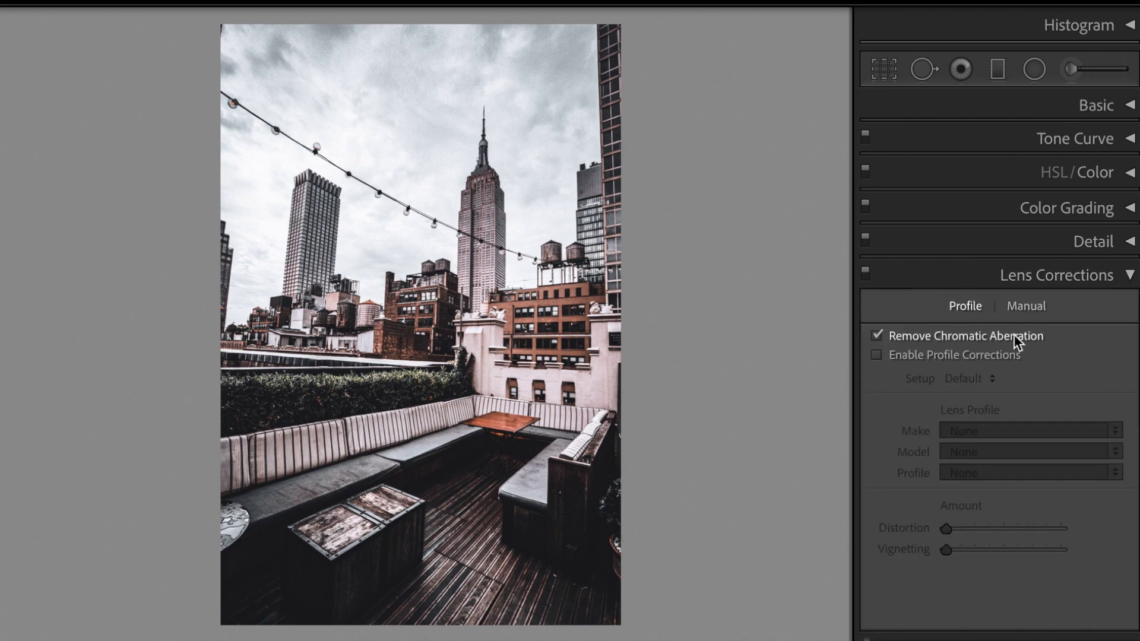
{"action": "left_click", "coordinate": [1129, 276]}
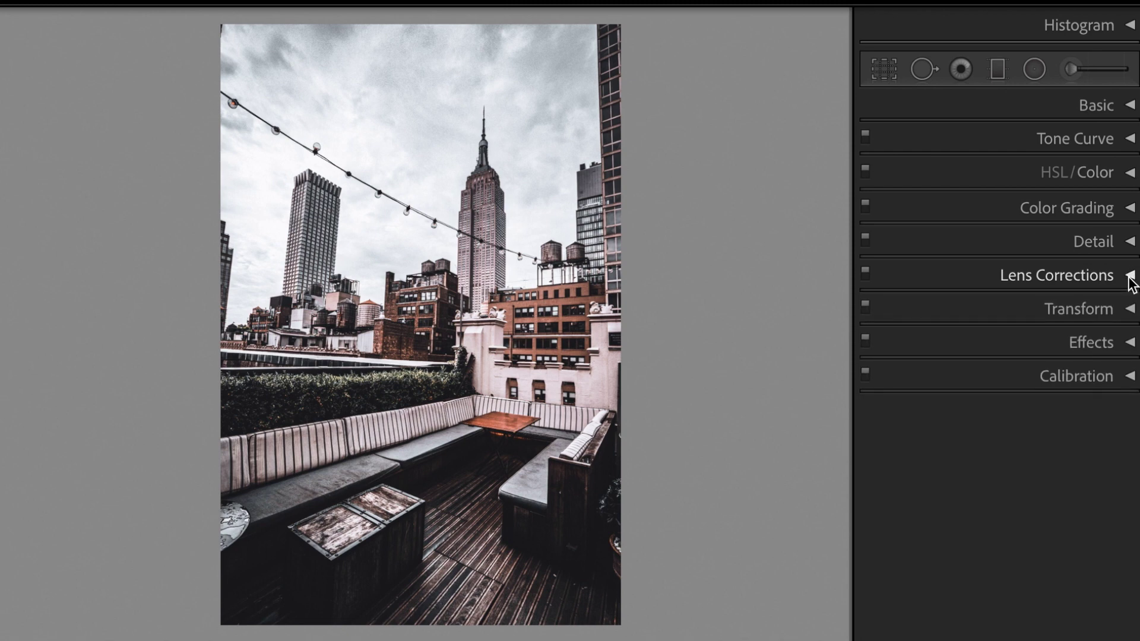
Step: Add a dark post-crop vignette with Amount -40, Midpoint 0 and Feather 80
{"action": "left_click", "coordinate": [1129, 343]}
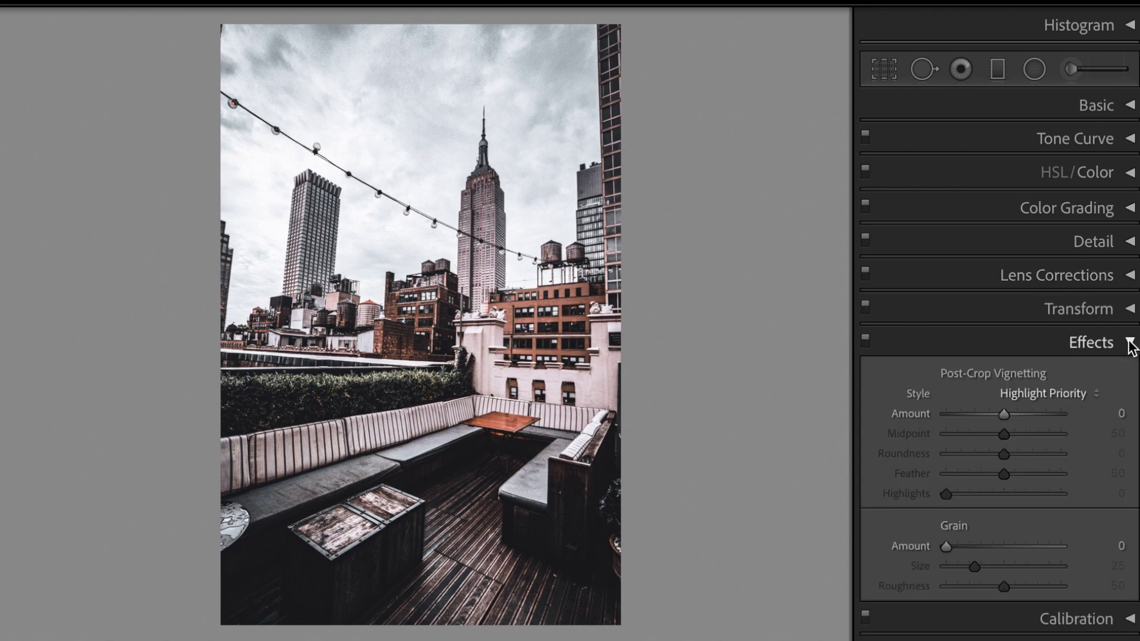
{"action": "left_click", "coordinate": [1096, 413]}
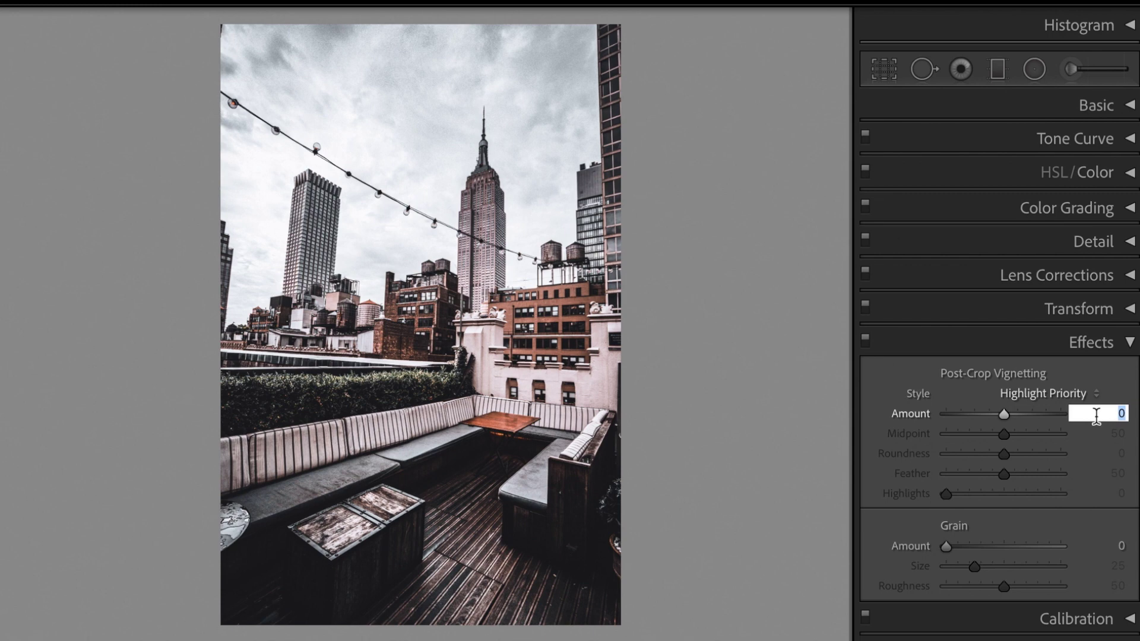
{"action": "type", "text": "-40"}
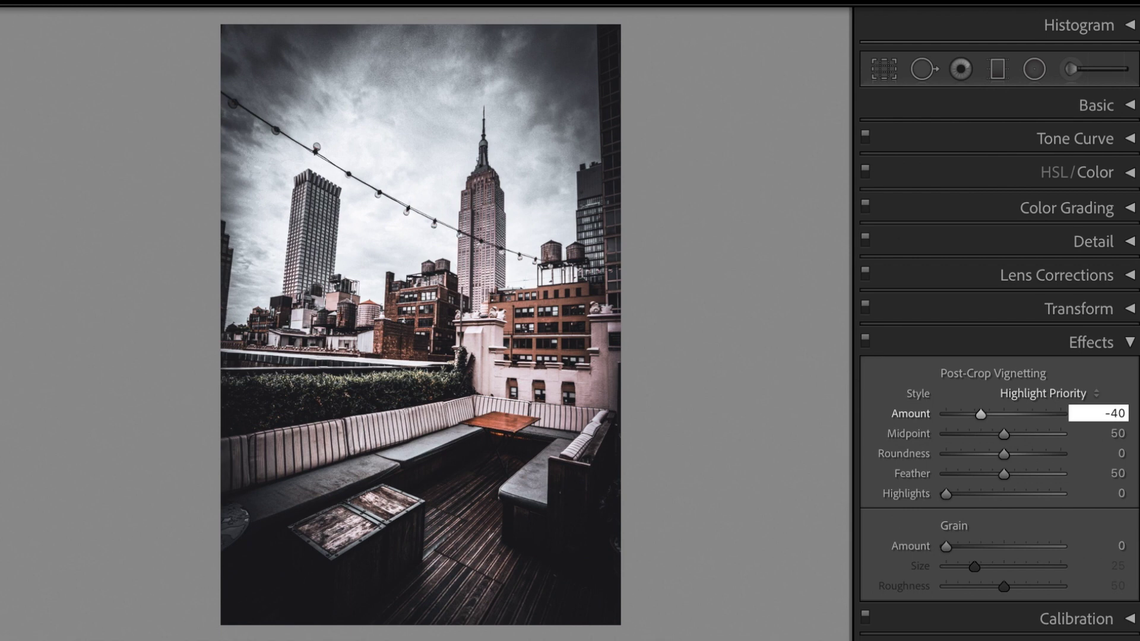
{"action": "key", "text": "Tab"}
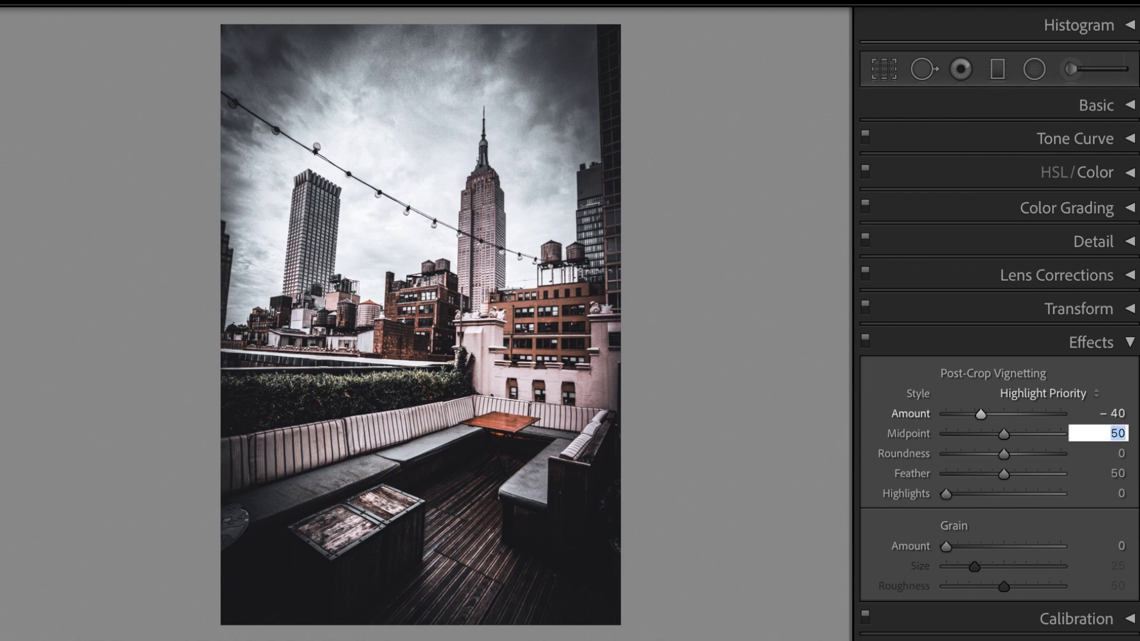
{"action": "type", "text": "0"}
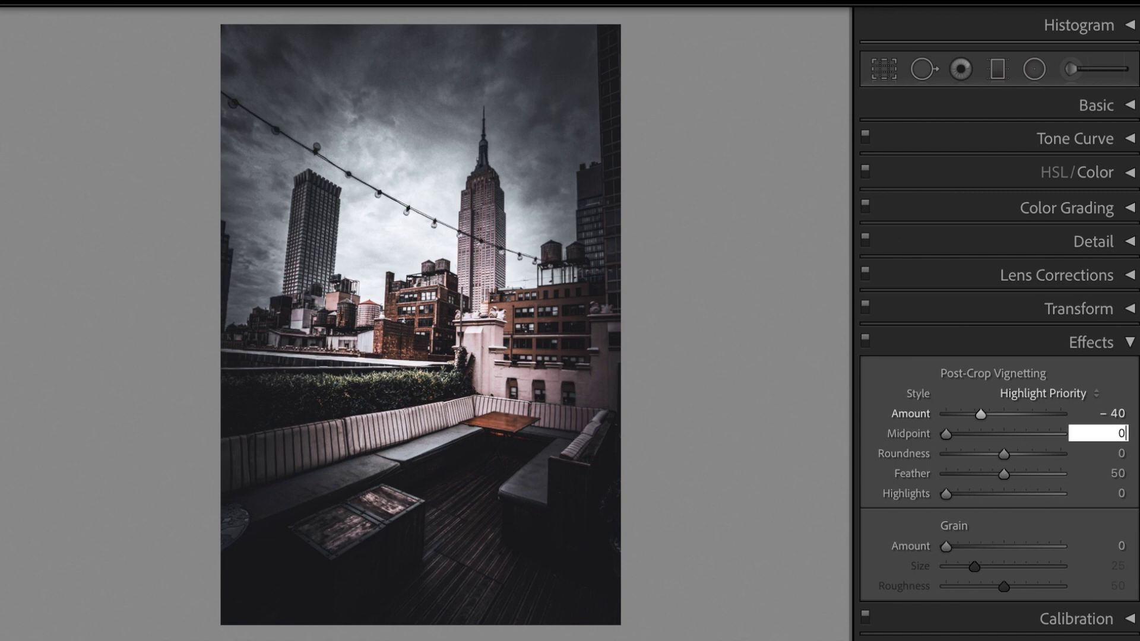
{"action": "key", "text": "Tab"}
{"action": "key", "text": "Tab"}
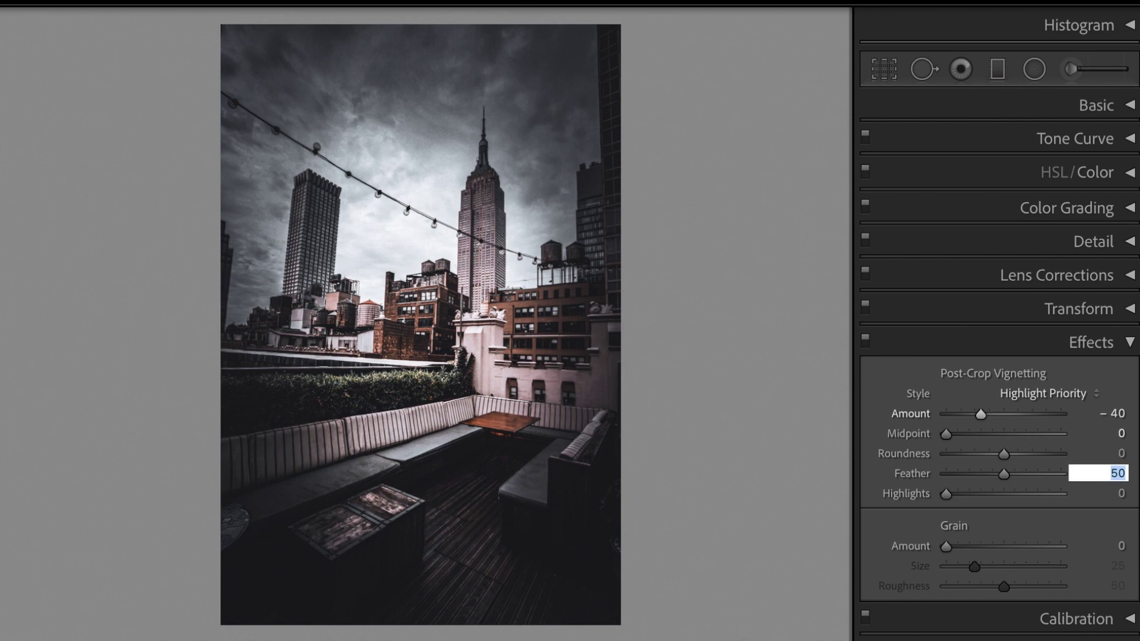
{"action": "type", "text": "80"}
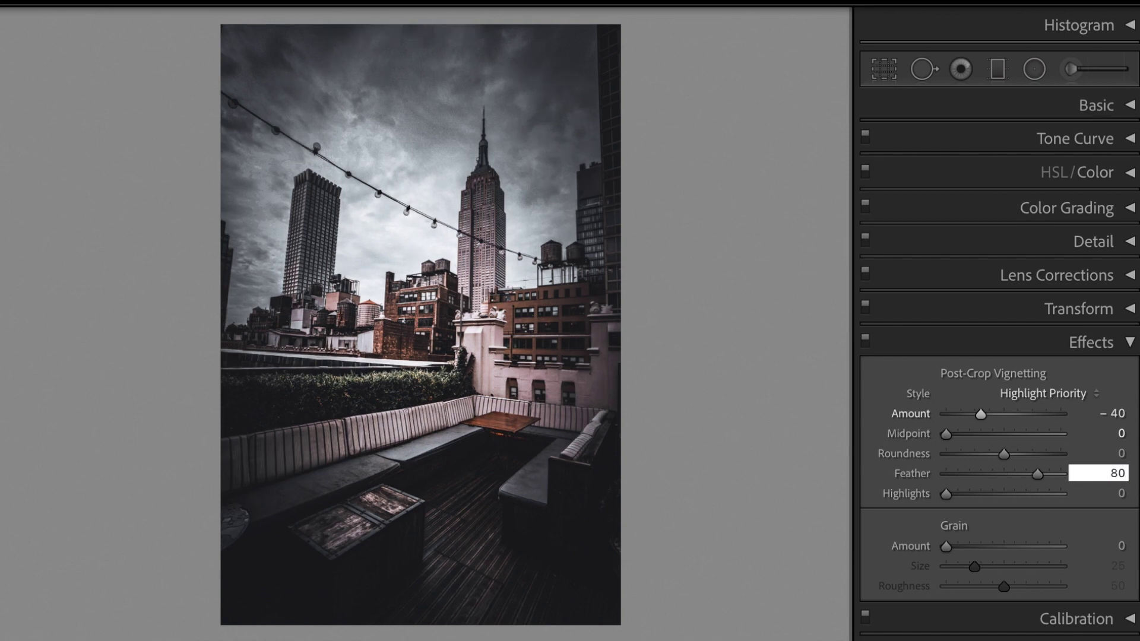
{"action": "key", "text": "Return"}
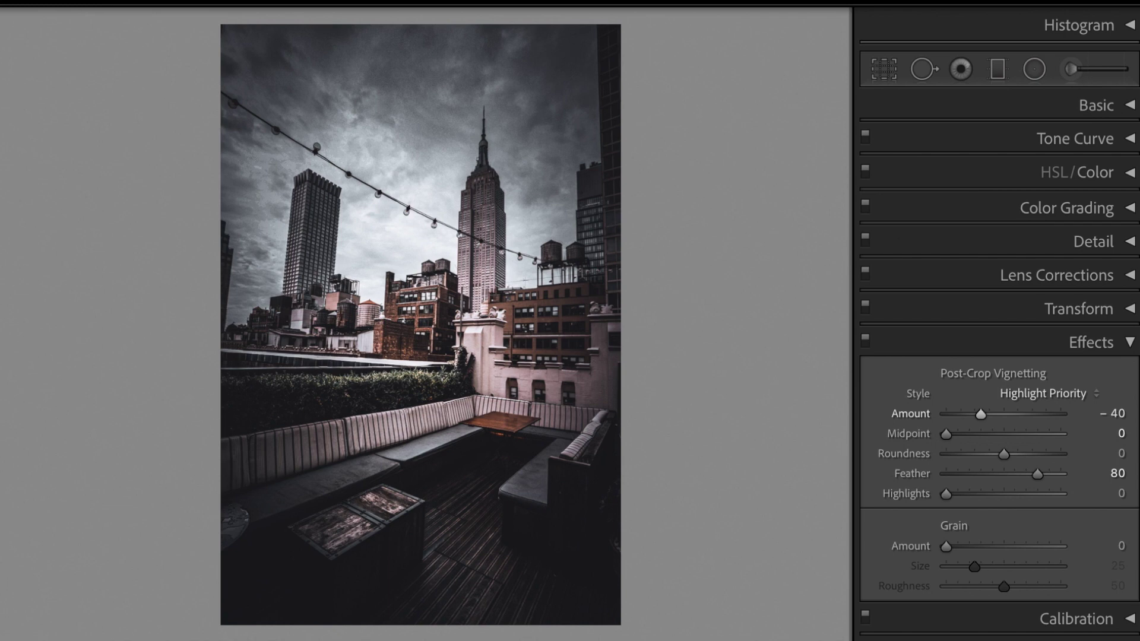
{"action": "left_click", "coordinate": [1130, 343]}
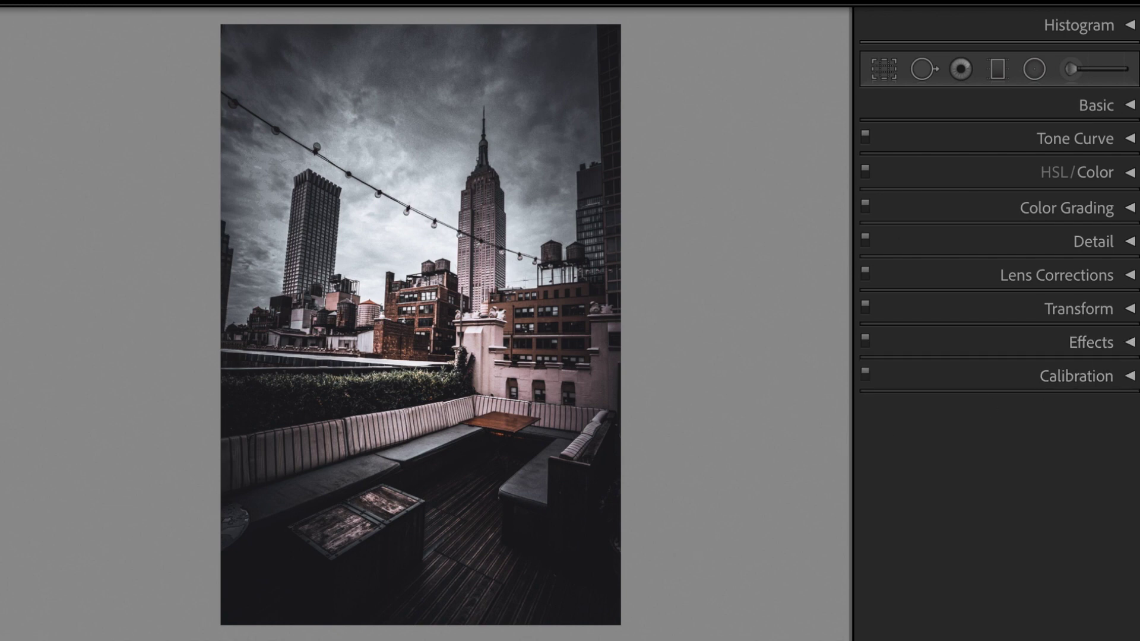
Step: Compare the edited rooftop photo side by side with its original version, and return to the single view
{"action": "key", "text": "y"}
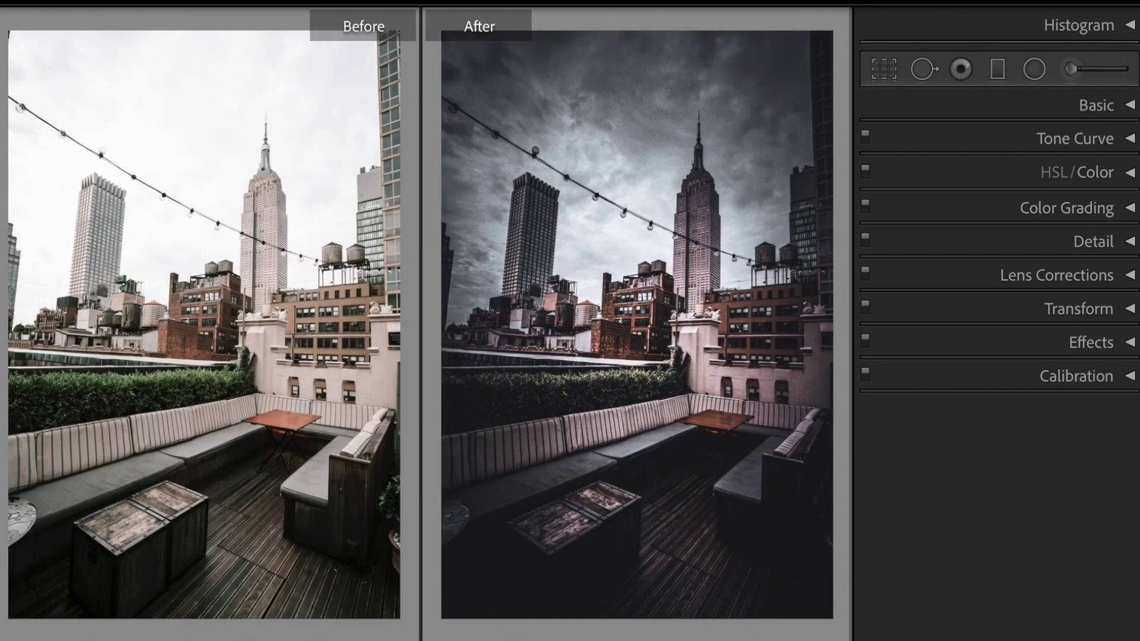
{"action": "key", "text": "y"}
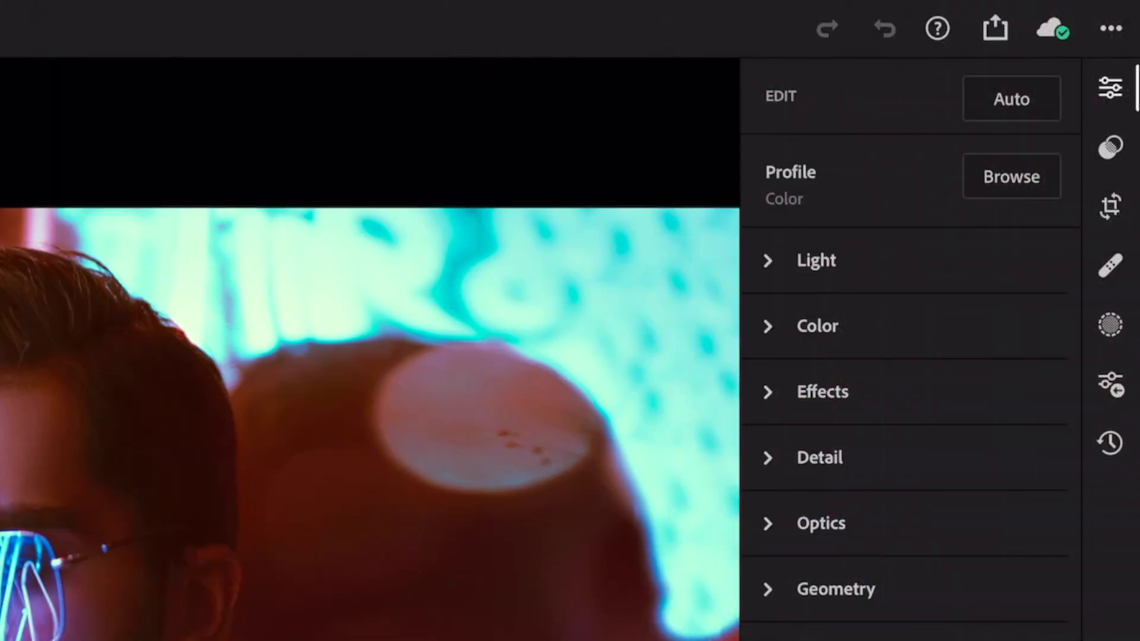
Step: In mobile Lightroom, start a new preset from the neon portrait's edits and assign it to the NLO PRESETS group
{"action": "left_click", "coordinate": [1111, 147]}
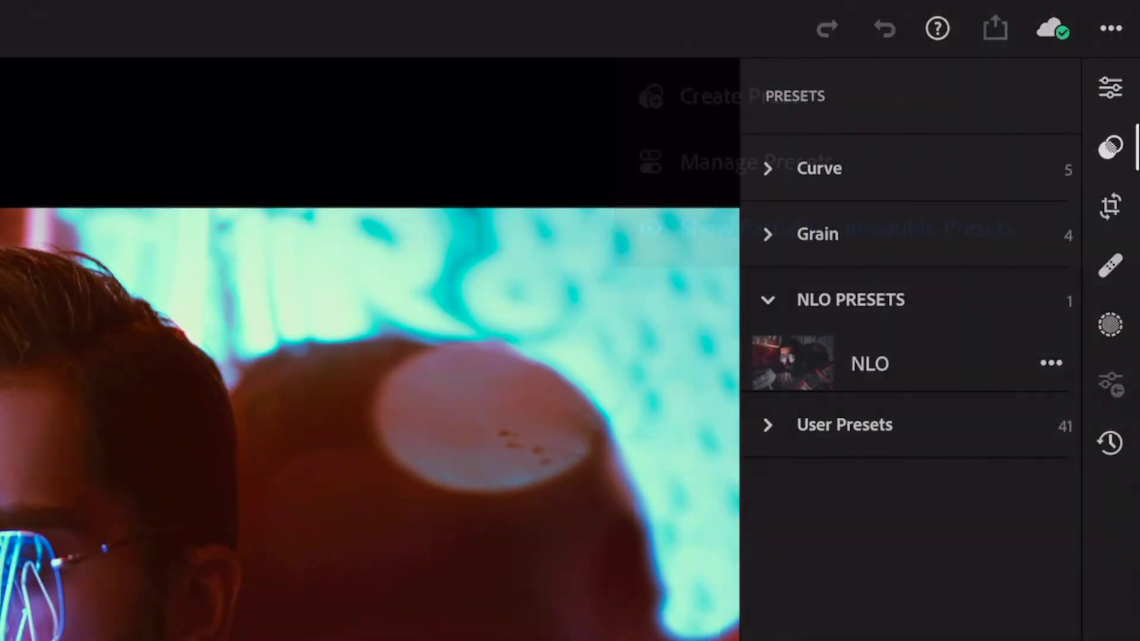
{"action": "left_click", "coordinate": [1110, 28]}
{"action": "left_click", "coordinate": [743, 96]}
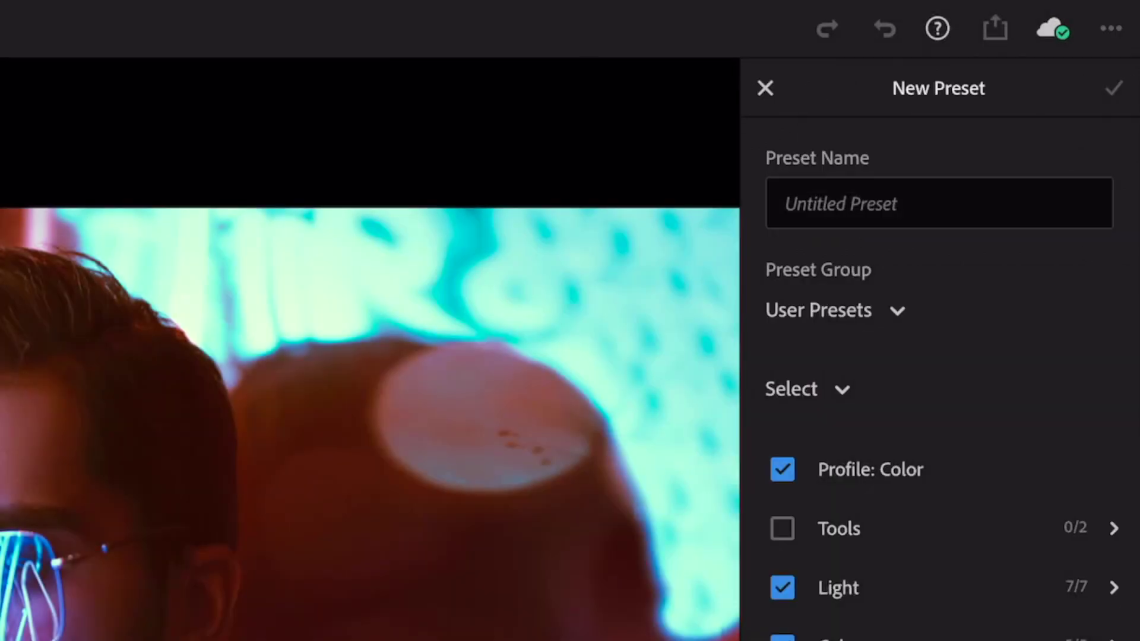
{"action": "left_click", "coordinate": [831, 310]}
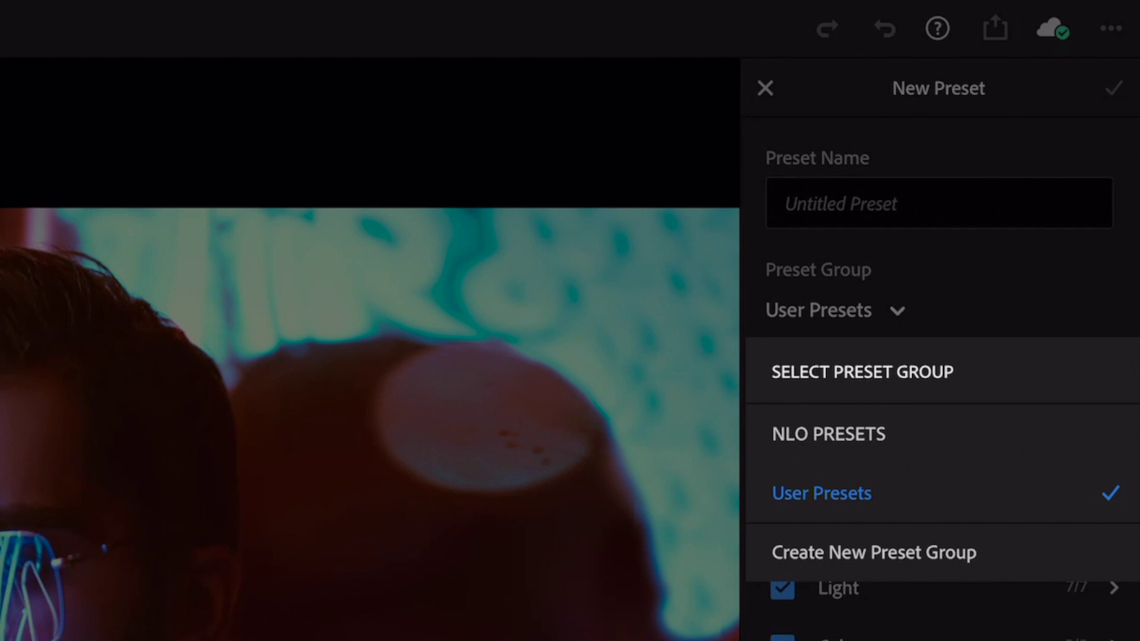
{"action": "left_click", "coordinate": [828, 434]}
Step: Name the preset "New Preset" and save it
{"action": "left_click", "coordinate": [939, 203]}
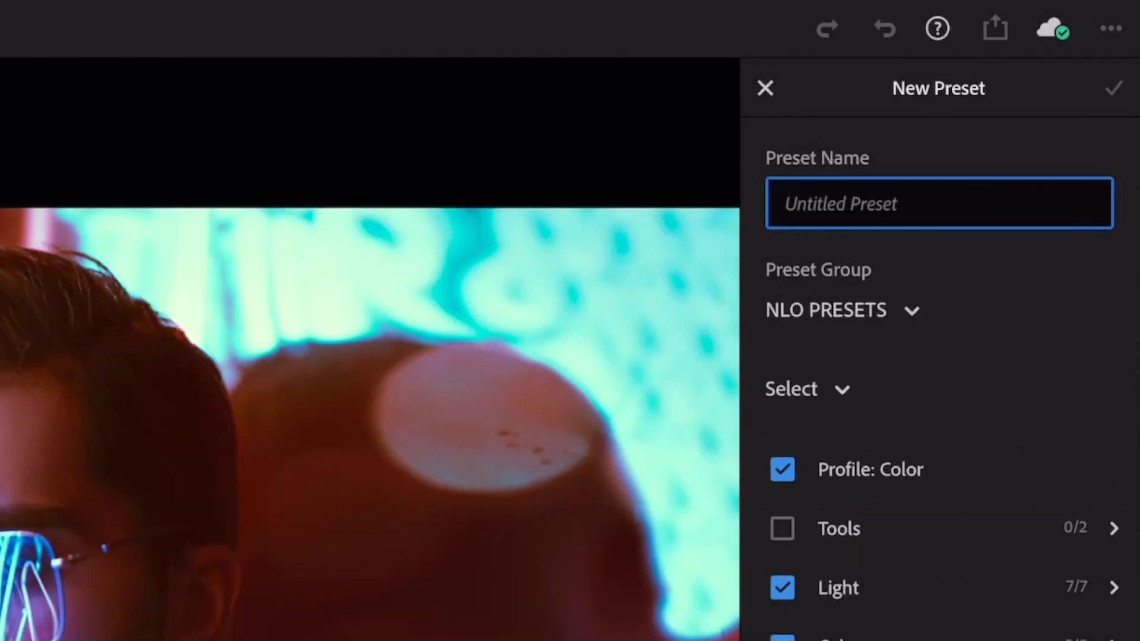
{"action": "type", "text": "New"}
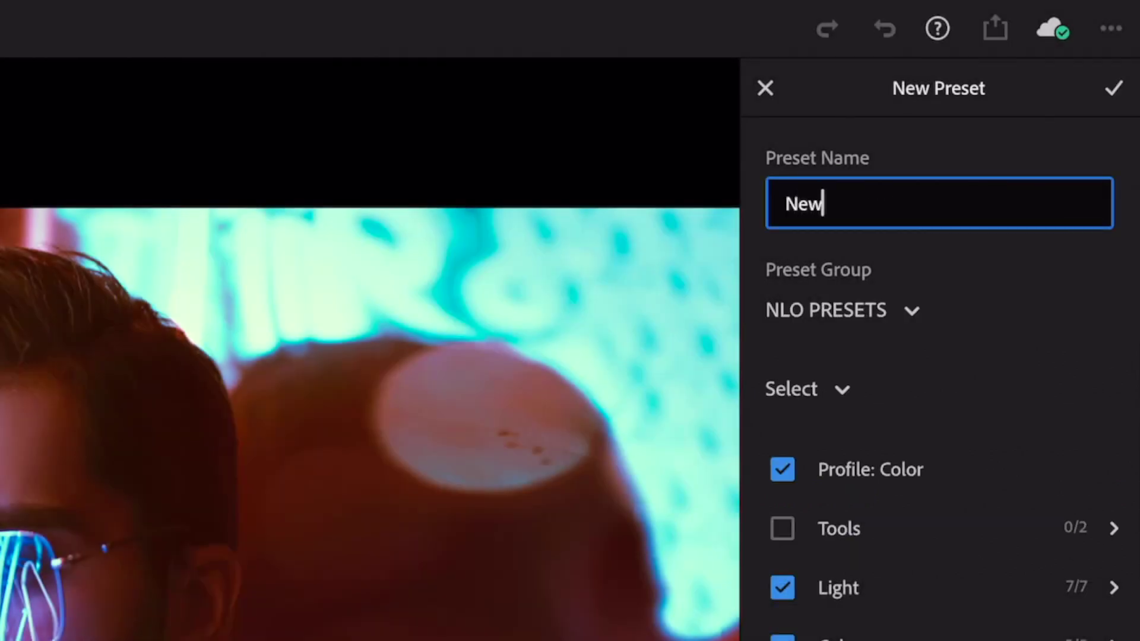
{"action": "type", "text": " Preset"}
{"action": "key", "text": "Return"}
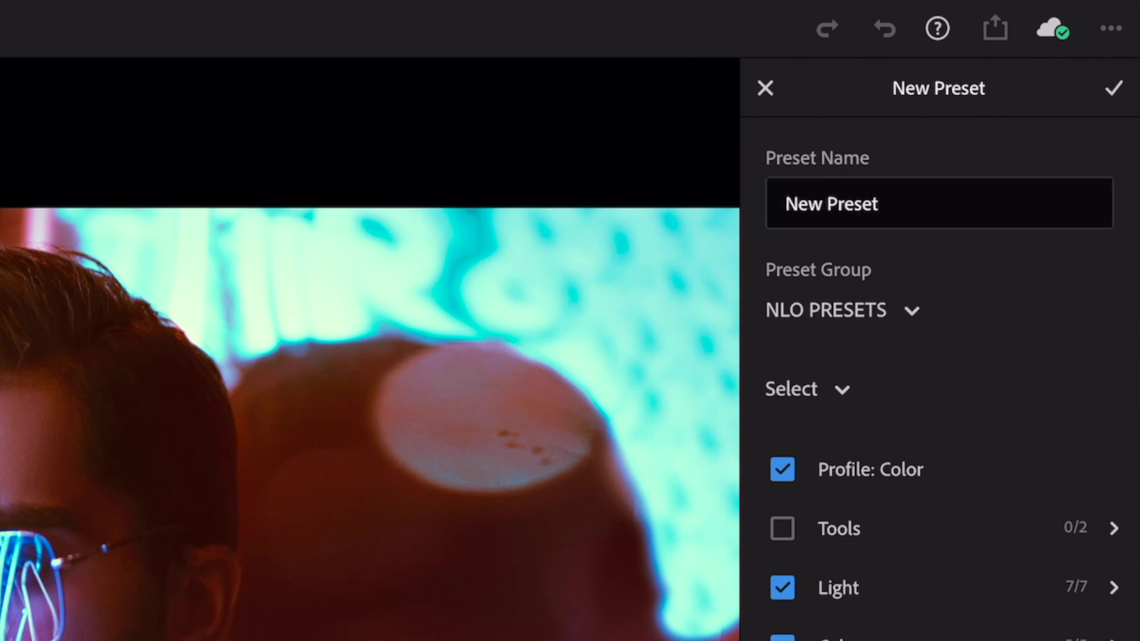
{"action": "left_click", "coordinate": [1113, 88]}
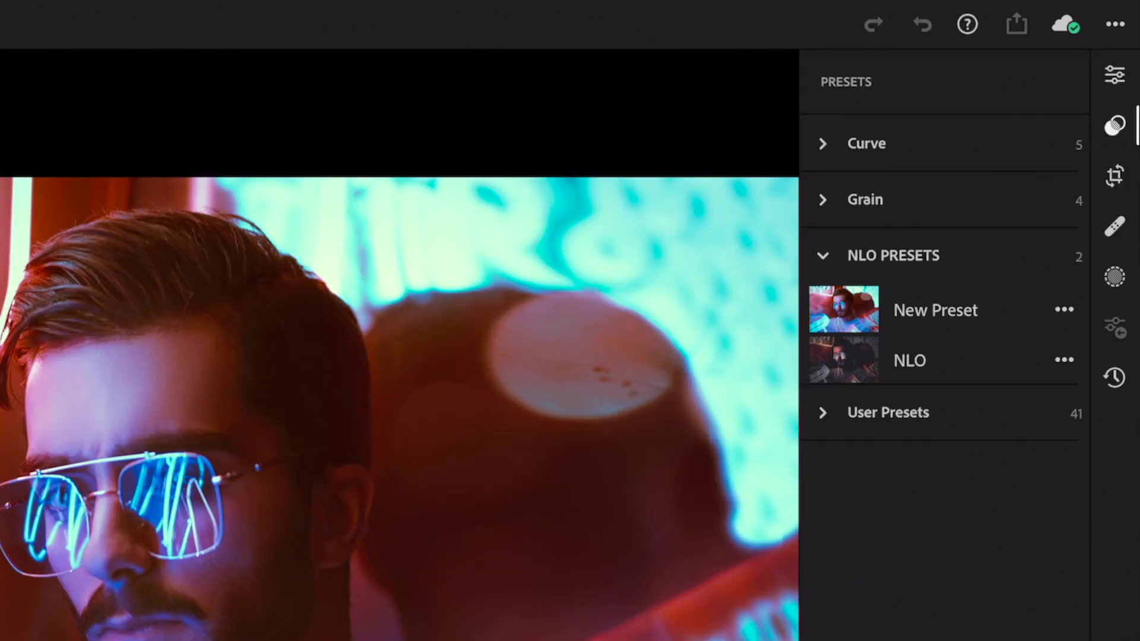